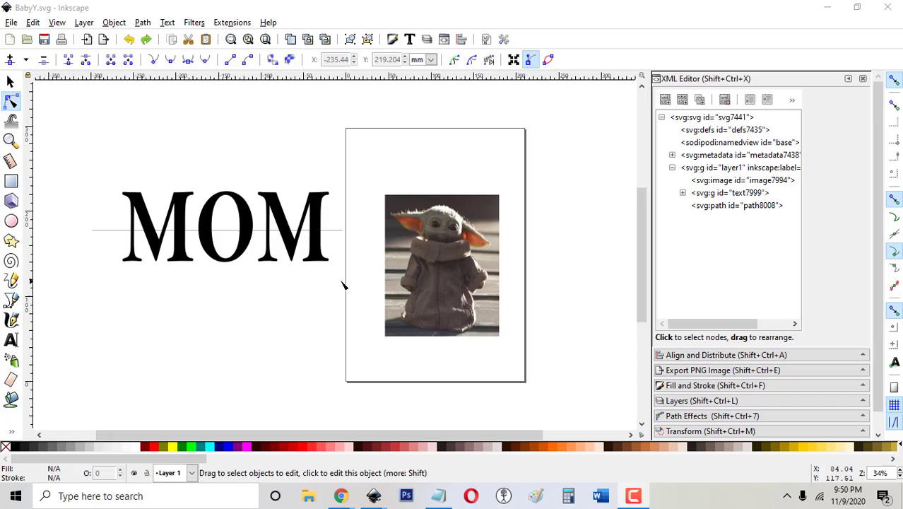
Draw an oval over Baby Yoda's head and select it together with the photo
{"action": "left_click", "coordinate": [11, 220]}
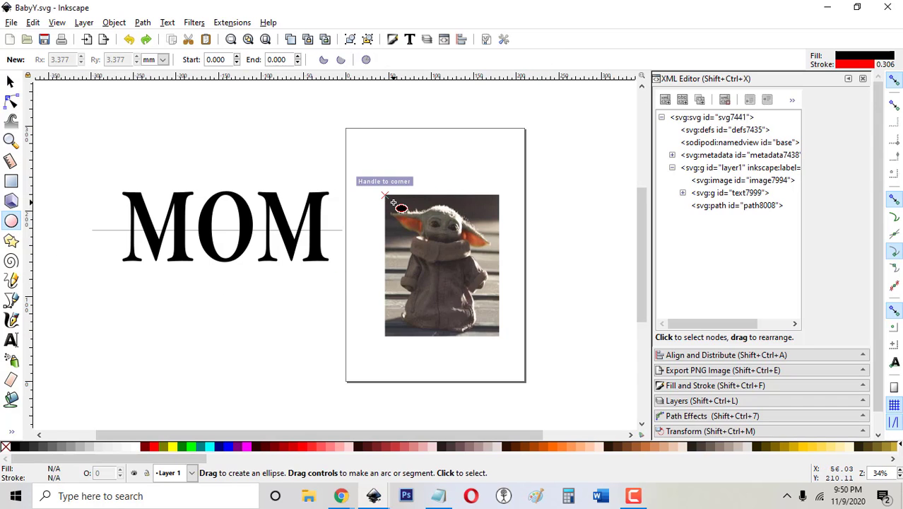
{"action": "left_click_drag", "start_coordinate": [384, 194], "coordinate": [494, 260]}
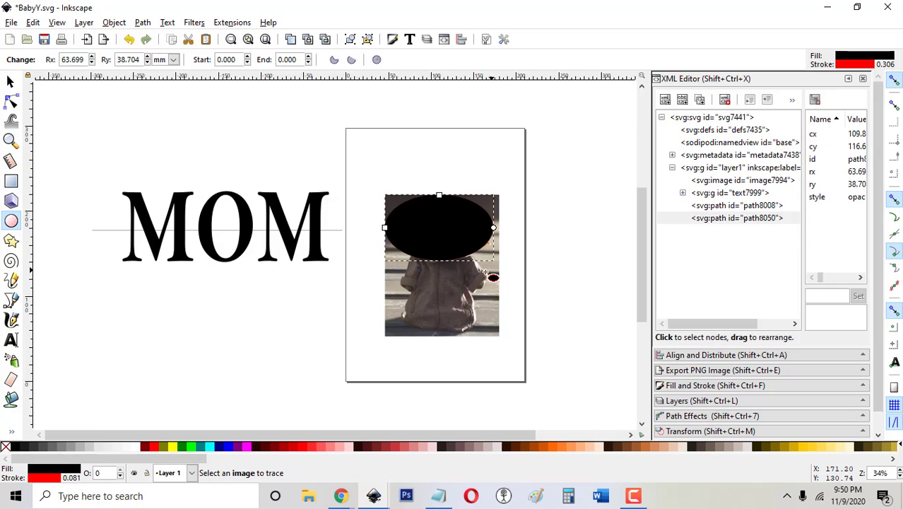
{"action": "left_click", "coordinate": [10, 101]}
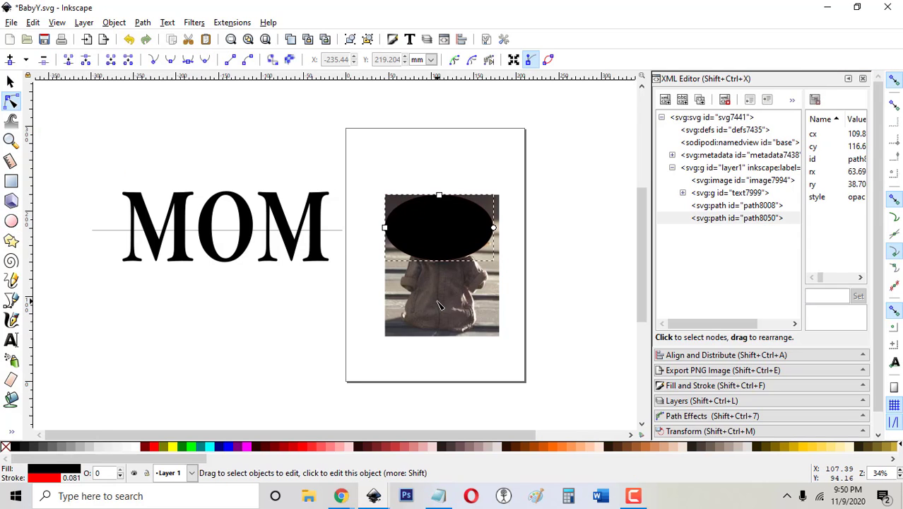
{"action": "left_click", "coordinate": [438, 304], "text": "shift"}
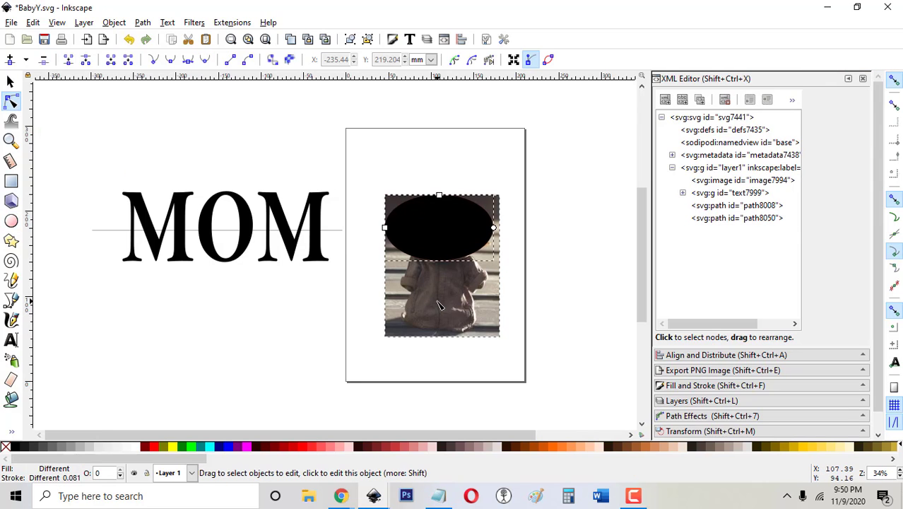
Clip the photo to the oval and save BabyY.svg
{"action": "left_click", "coordinate": [142, 22]}
{"action": "mouse_move", "coordinate": [114, 23]}
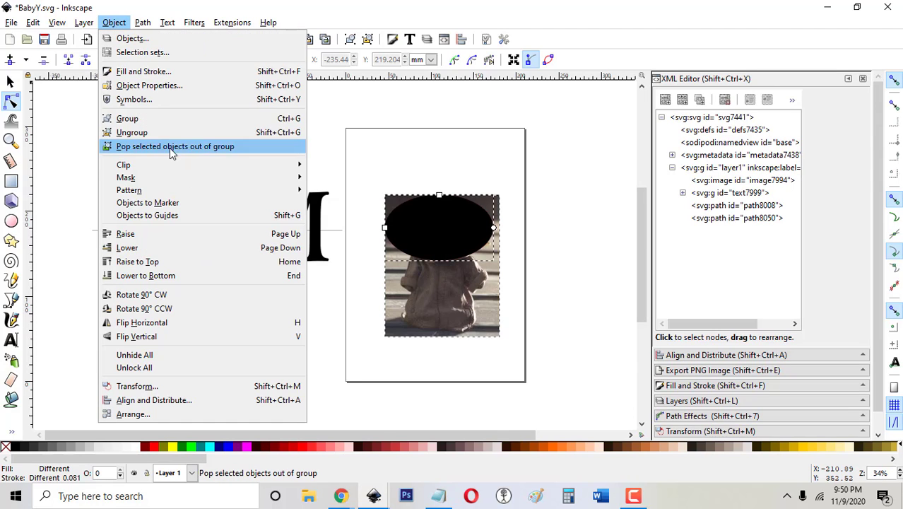
{"action": "mouse_move", "coordinate": [247, 170]}
{"action": "left_click", "coordinate": [329, 165]}
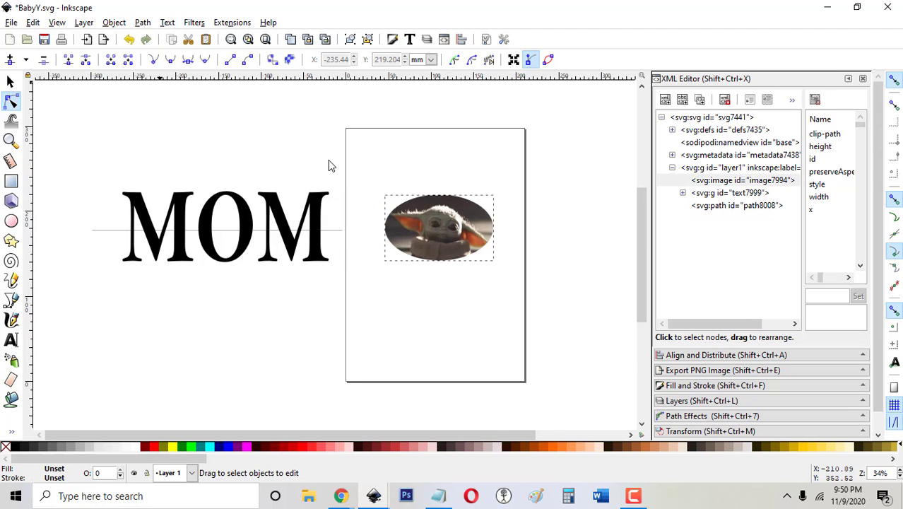
{"action": "left_click", "coordinate": [44, 39]}
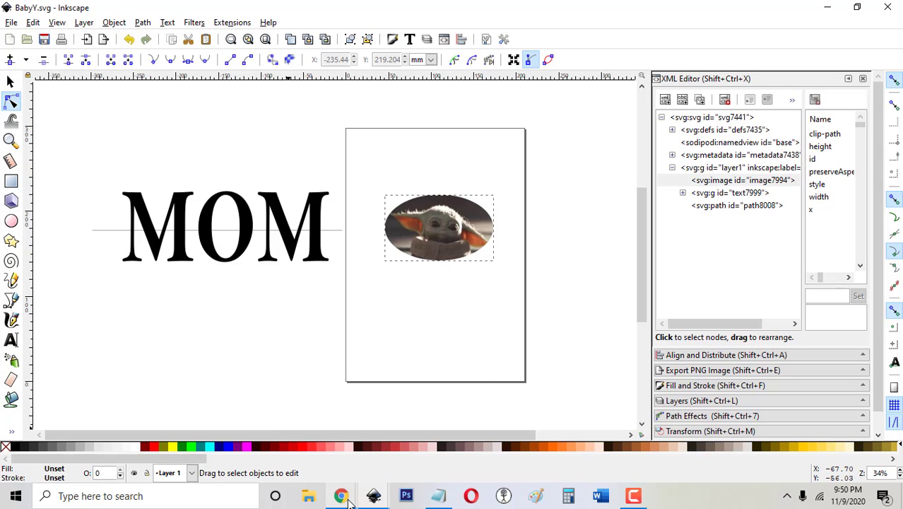
Upload BabyY.svg from Desktop > Laser as a new Glowforge design
{"action": "mouse_move", "coordinate": [349, 499]}
{"action": "left_click", "coordinate": [376, 458]}
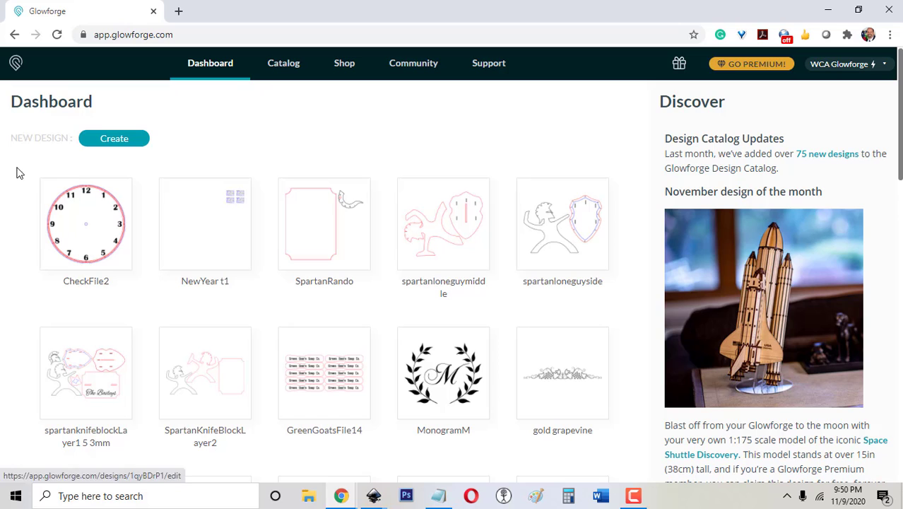
{"action": "left_click", "coordinate": [126, 141]}
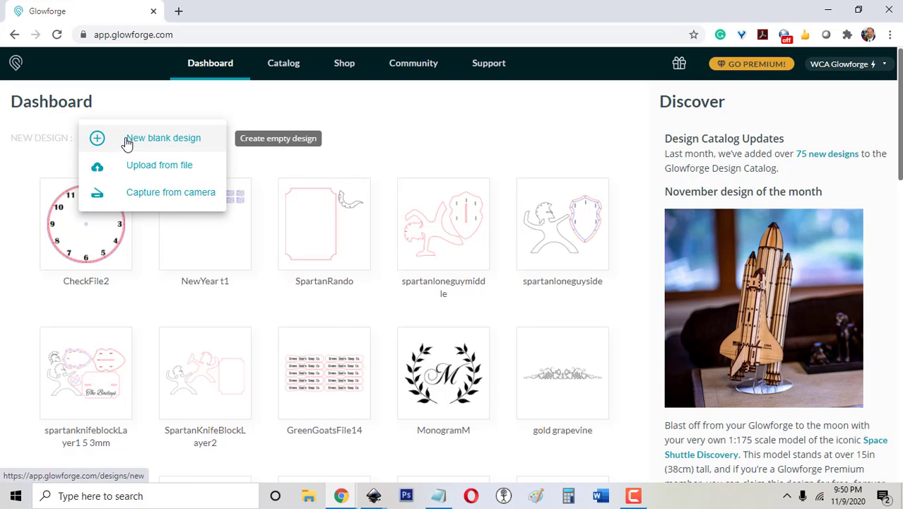
{"action": "left_click", "coordinate": [146, 167]}
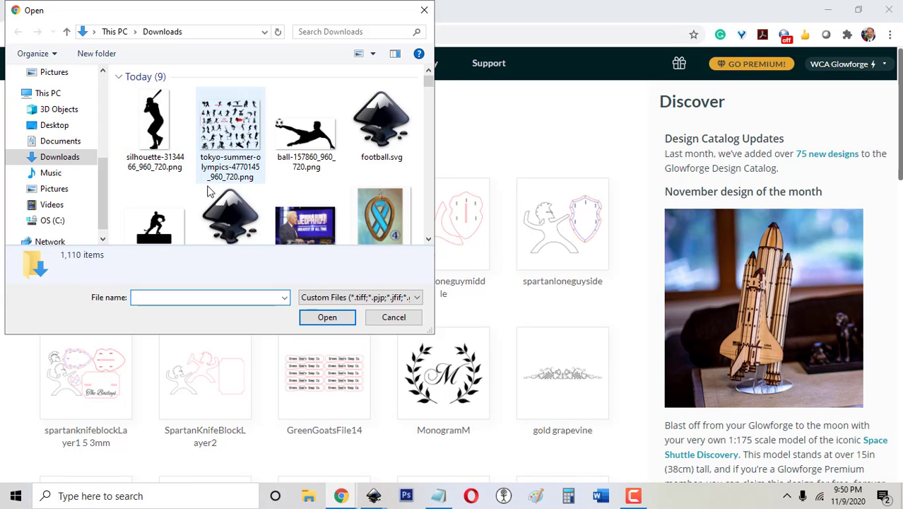
{"action": "left_click", "coordinate": [53, 127]}
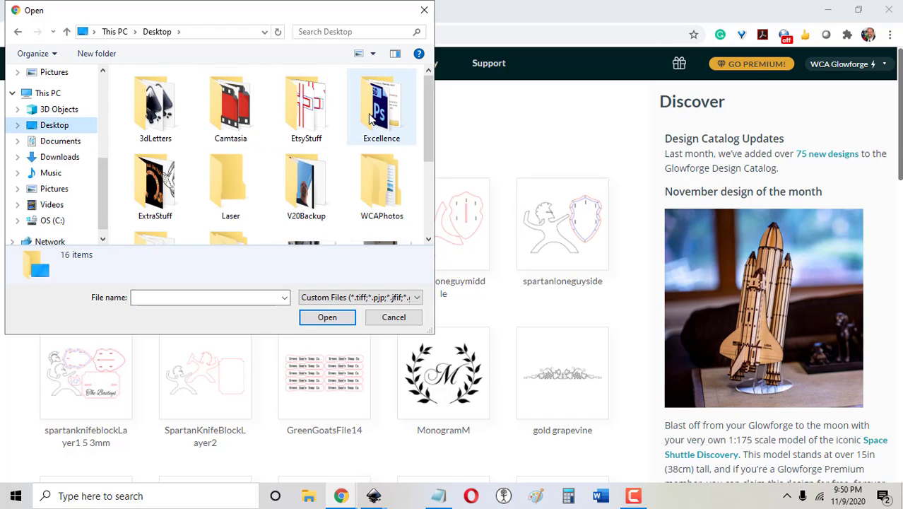
{"action": "double_click", "coordinate": [223, 190]}
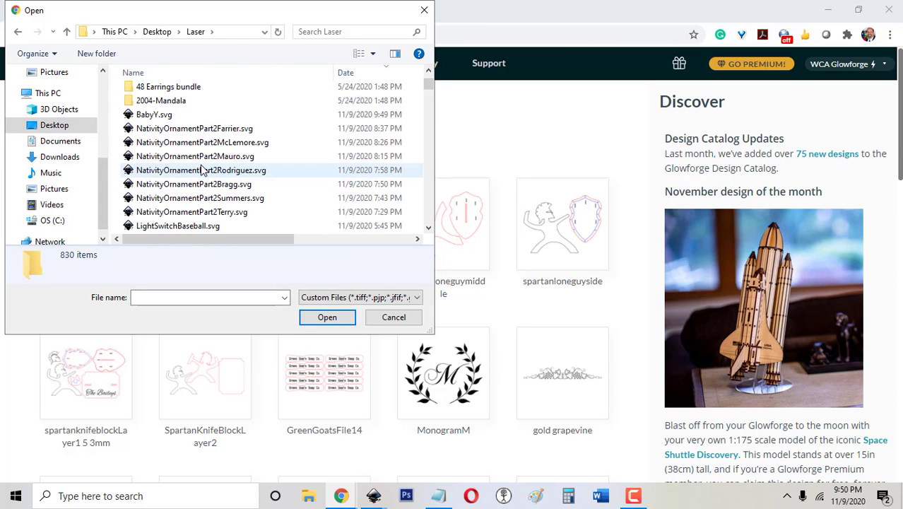
{"action": "double_click", "coordinate": [153, 115]}
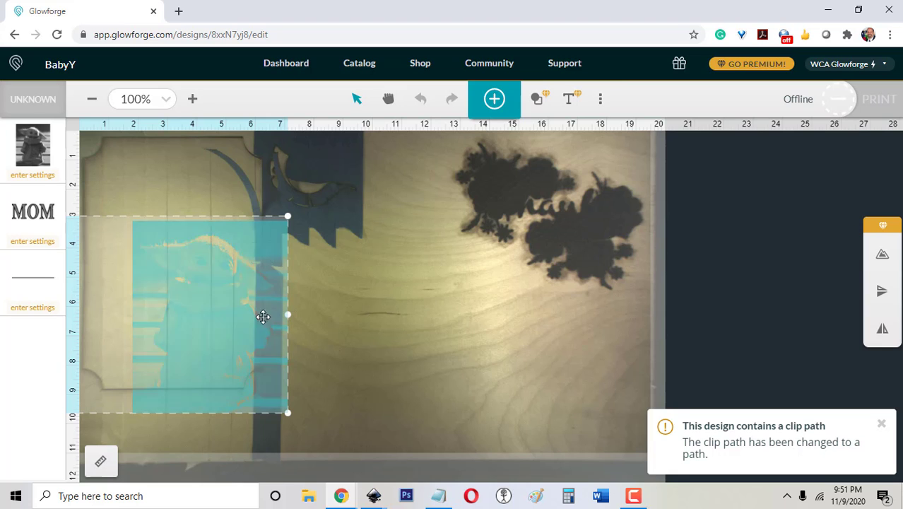
Shift the Baby Yoda design right on the bed and minimize Chrome to return to Inkscape
{"action": "left_click_drag", "start_coordinate": [263, 315], "coordinate": [326, 284]}
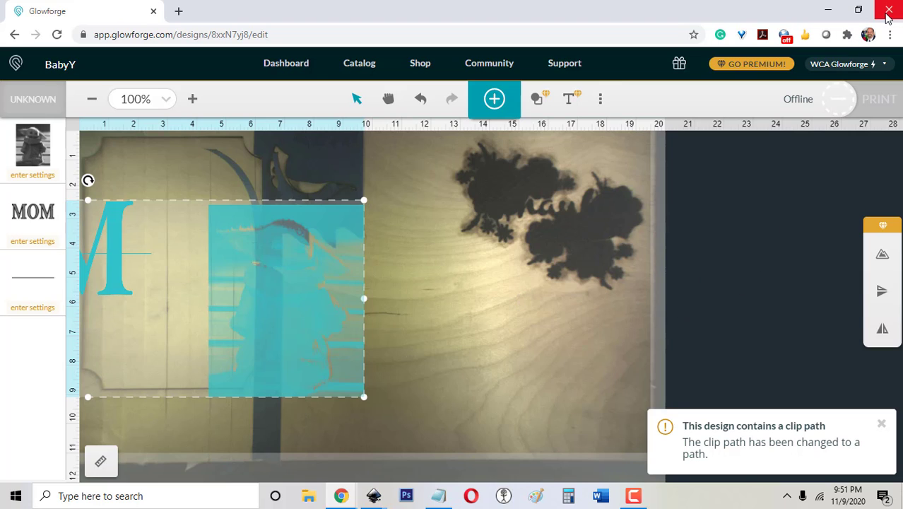
{"action": "left_click", "coordinate": [828, 10]}
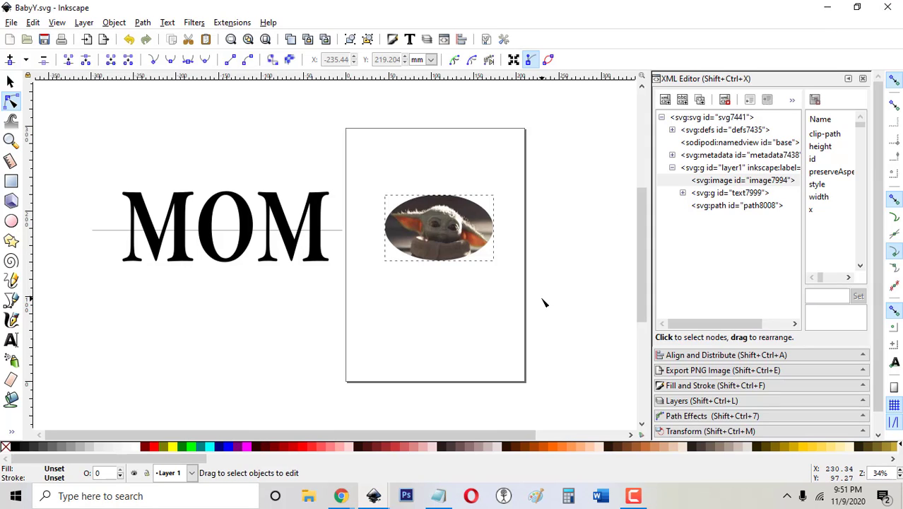
Delete the clipped Baby Yoda photo from the page
{"action": "left_click", "coordinate": [9, 82]}
{"action": "left_click_drag", "start_coordinate": [551, 150], "coordinate": [354, 414]}
{"action": "key", "text": "Delete"}
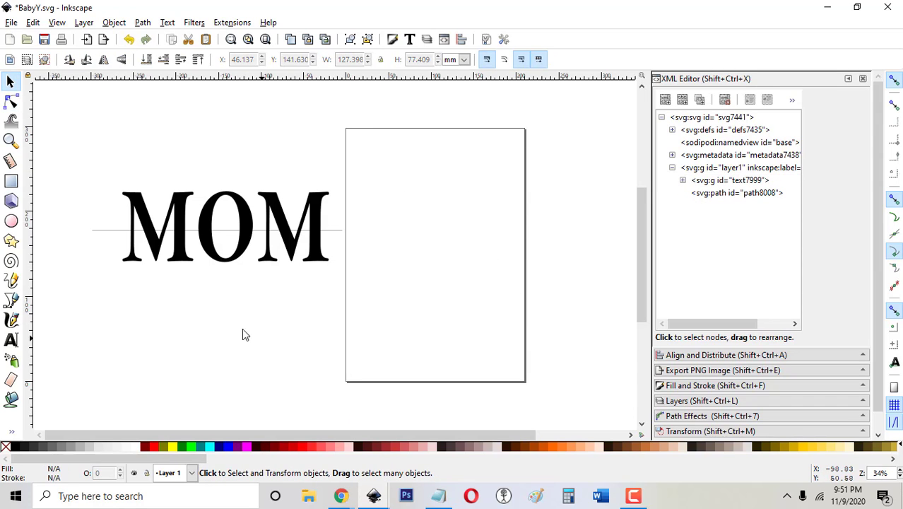
Move the MOM text and its middle line onto the page
{"action": "left_click_drag", "start_coordinate": [57, 147], "coordinate": [397, 331]}
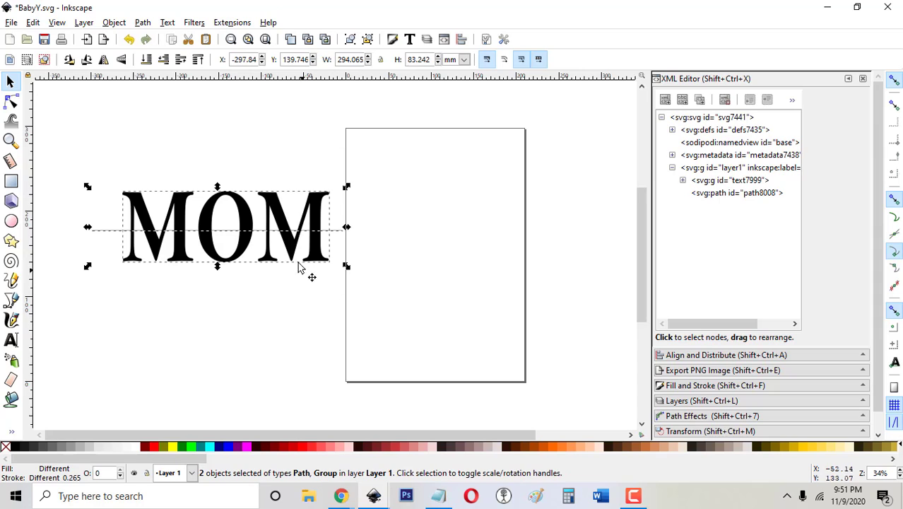
{"action": "left_click_drag", "start_coordinate": [304, 256], "coordinate": [497, 251]}
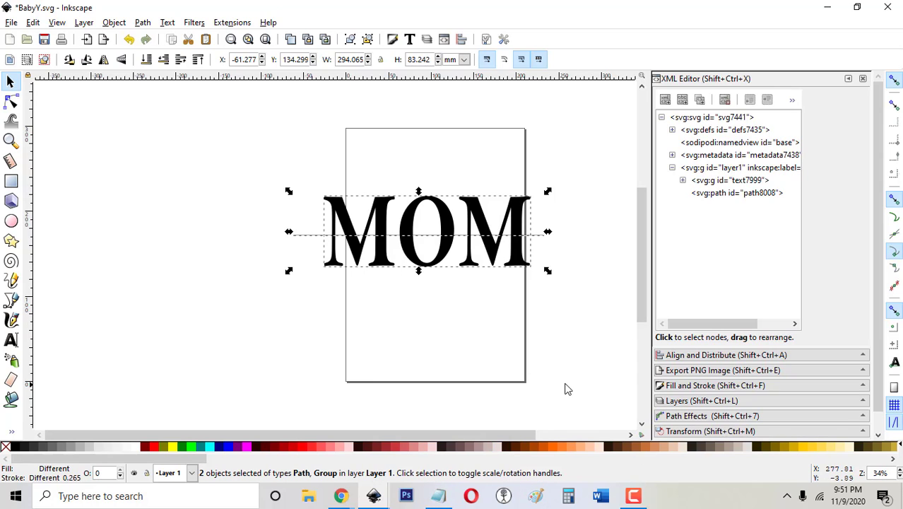
{"action": "left_click", "coordinate": [475, 330]}
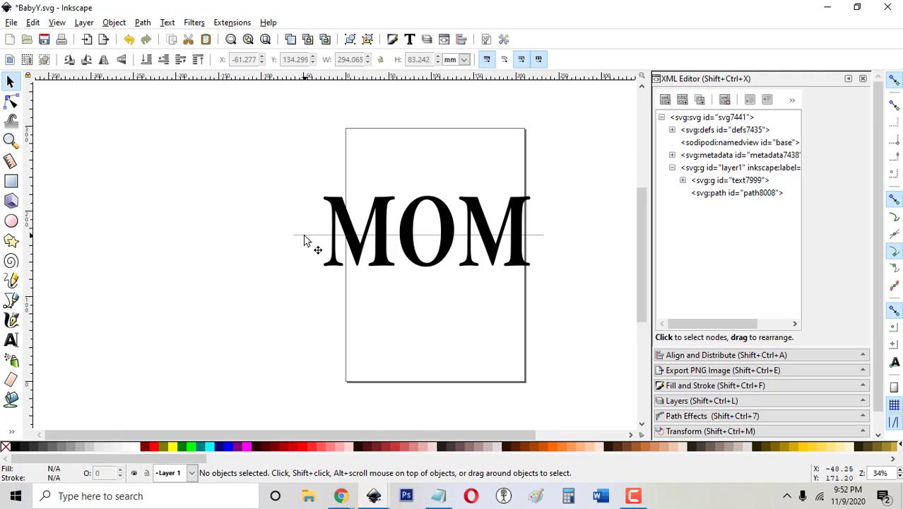
Cut MOM along the horizontal line with Path > Cut Path and fill the pieces black
{"action": "left_click", "coordinate": [11, 101]}
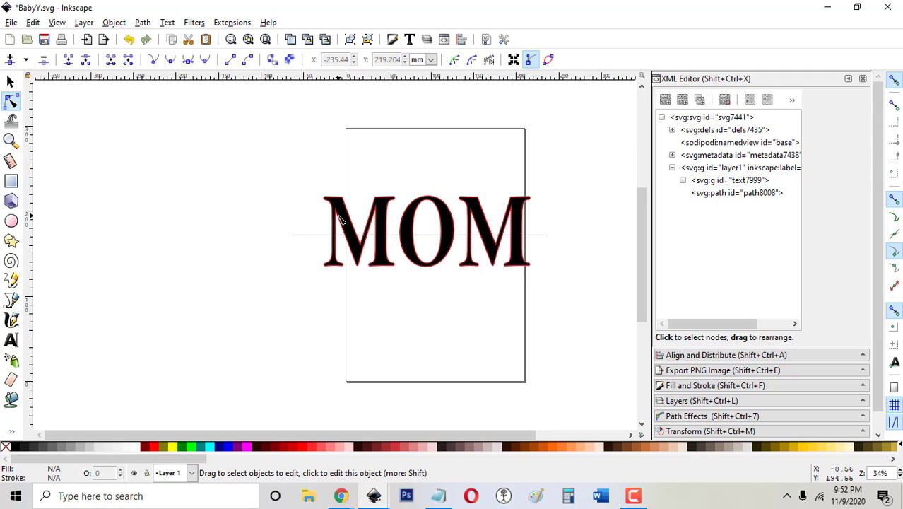
{"action": "left_click", "coordinate": [374, 212]}
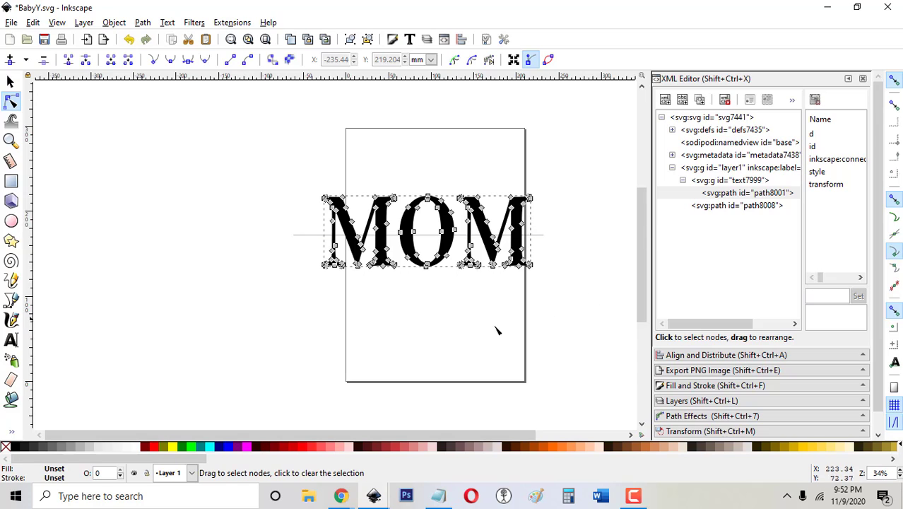
{"action": "left_click", "coordinate": [297, 236]}
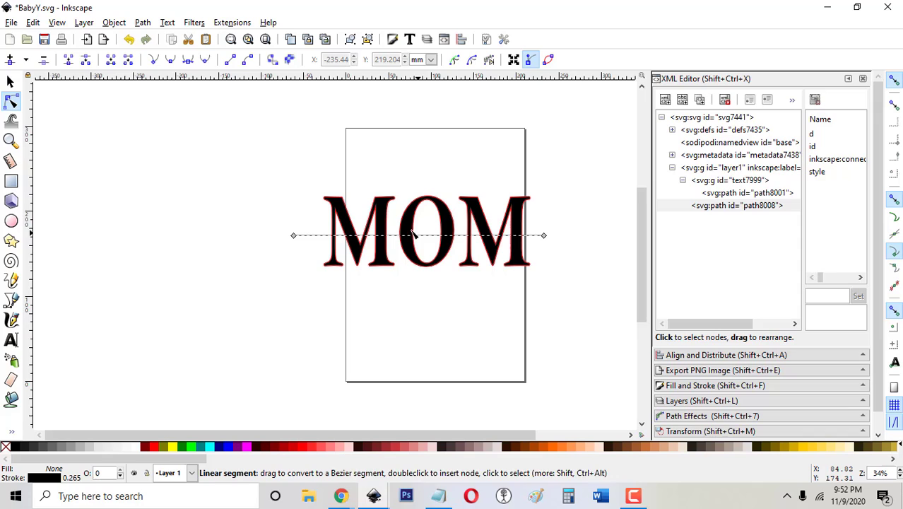
{"action": "left_click", "coordinate": [385, 225], "text": "shift"}
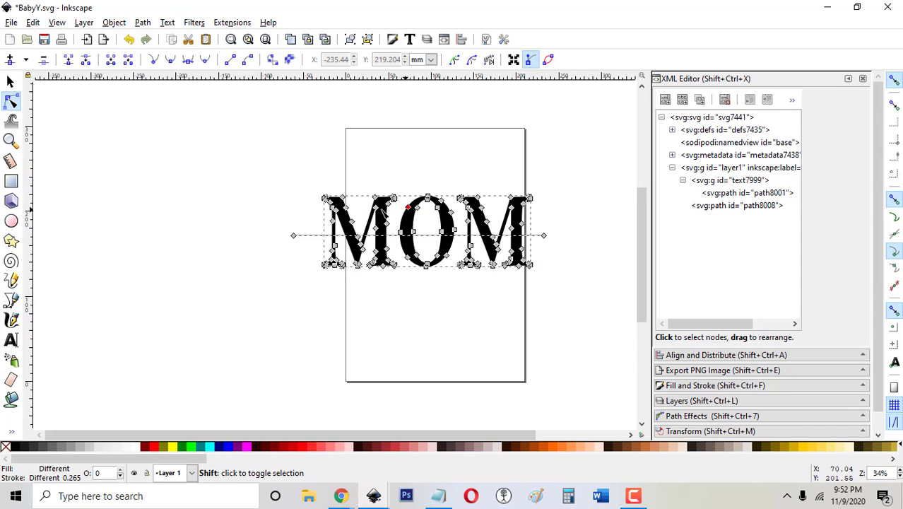
{"action": "left_click", "coordinate": [143, 22]}
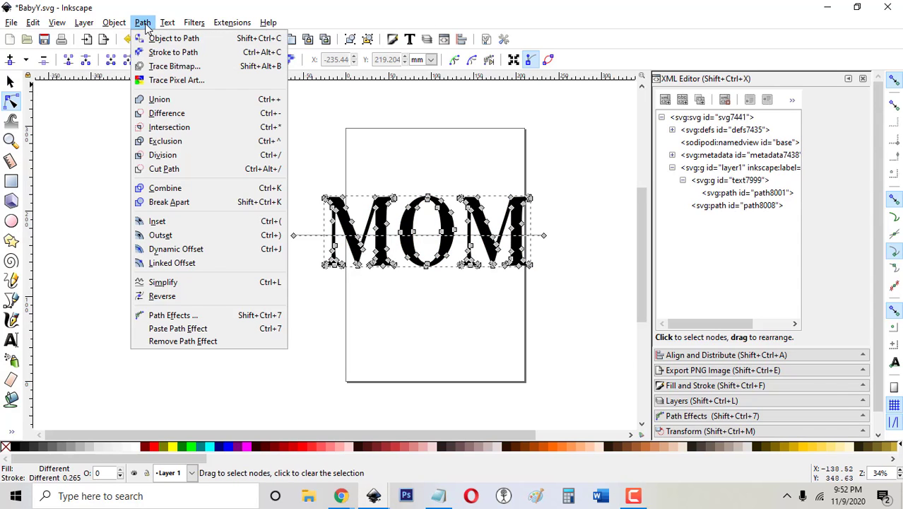
{"action": "left_click", "coordinate": [169, 170]}
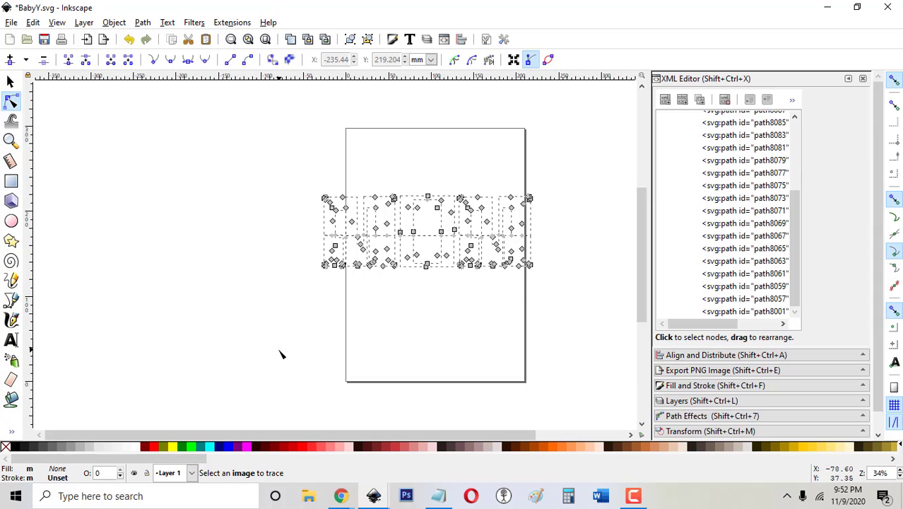
{"action": "left_click", "coordinate": [16, 448]}
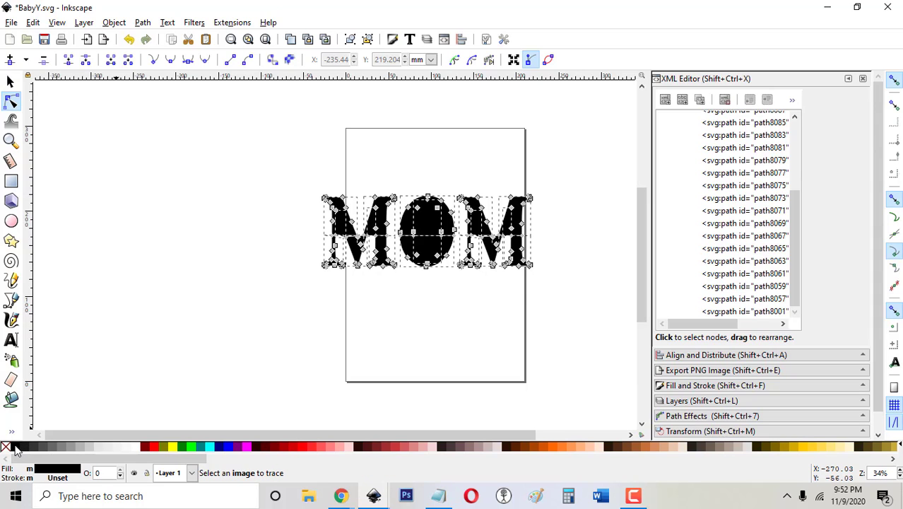
{"action": "left_click", "coordinate": [566, 307]}
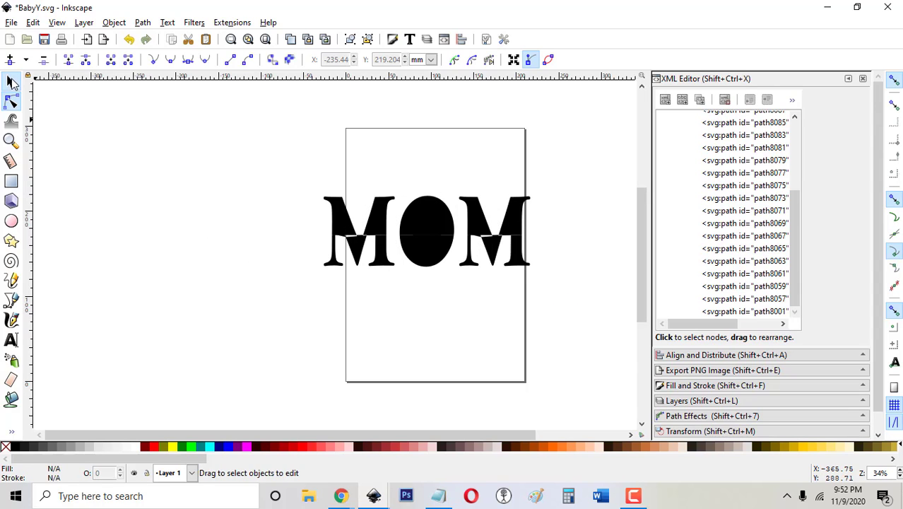
Move MOM down slightly and lift the upper piece of the first M above it
{"action": "left_click", "coordinate": [12, 82]}
{"action": "left_click_drag", "start_coordinate": [331, 203], "coordinate": [329, 230]}
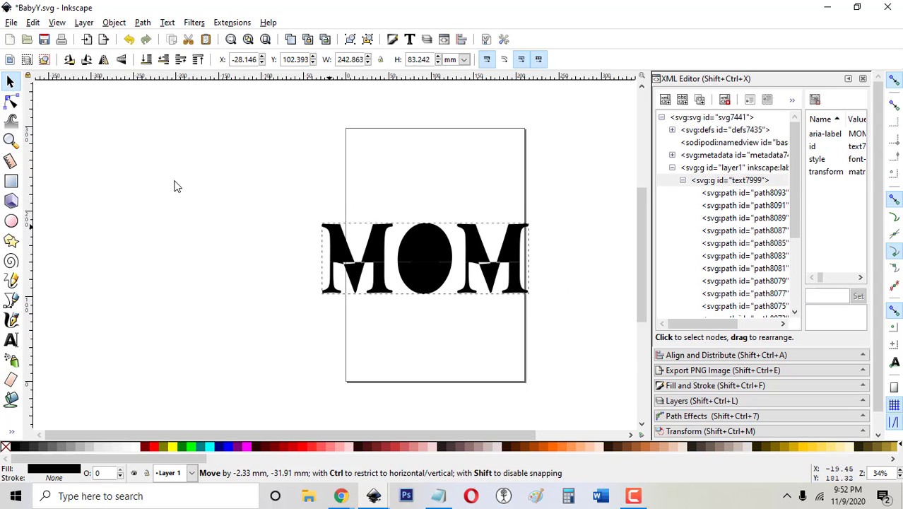
{"action": "key", "text": "n"}
{"action": "left_click", "coordinate": [325, 228]}
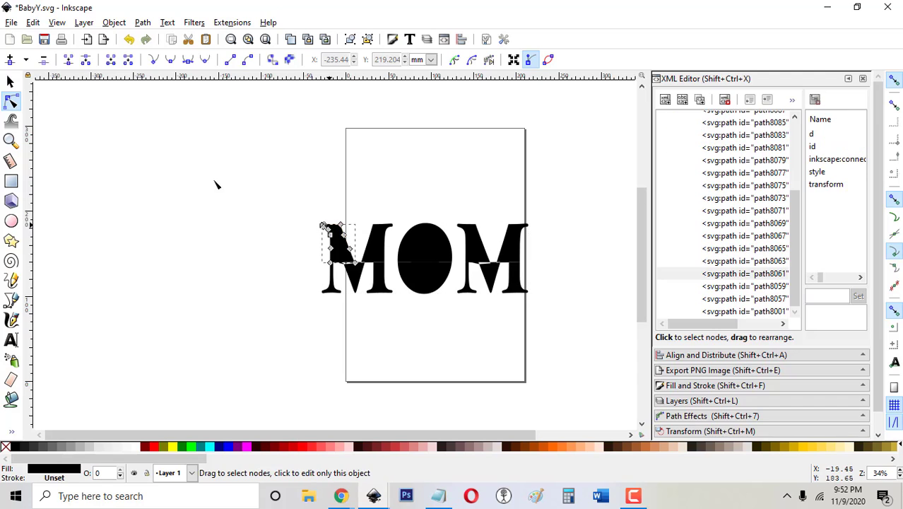
{"action": "left_click", "coordinate": [10, 83]}
{"action": "key", "text": "Up"}
{"action": "key", "text": "Up"}
{"action": "key", "text": "Up"}
{"action": "key", "text": "Up"}
{"action": "key", "text": "Up"}
{"action": "key", "text": "Up"}
{"action": "key", "text": "Up"}
{"action": "key", "text": "Up"}
{"action": "key", "text": "Up"}
{"action": "key", "text": "Up"}
{"action": "key", "text": "Up"}
{"action": "key", "text": "Up"}
{"action": "key", "text": "Up"}
{"action": "key", "text": "Up"}
{"action": "key", "text": "Up"}
{"action": "key", "text": "Up"}
{"action": "key", "text": "Up"}
{"action": "key", "text": "Up"}
{"action": "key", "text": "Up"}
{"action": "key", "text": "Up"}
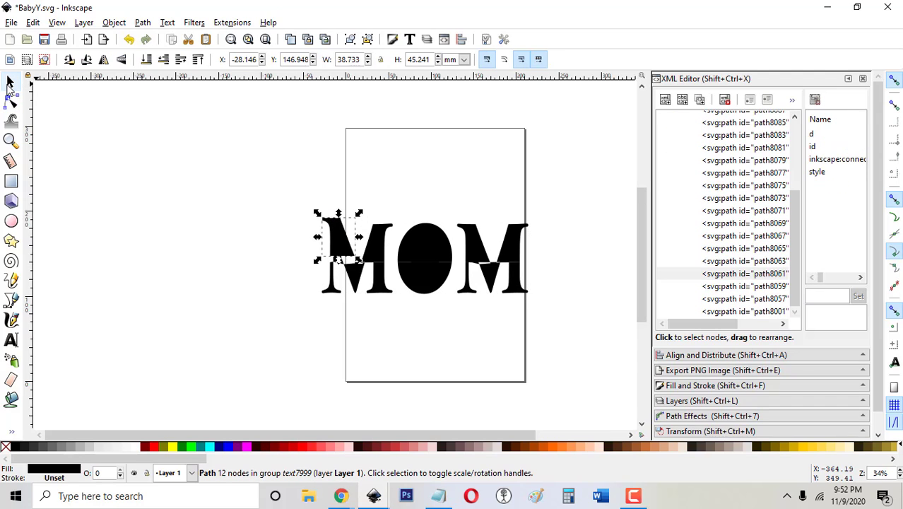
{"action": "key", "text": "Up"}
{"action": "key", "text": "Up"}
{"action": "key", "text": "Up"}
{"action": "key", "text": "Up"}
{"action": "key", "text": "Up"}
{"action": "key", "text": "Up"}
{"action": "key", "text": "Up"}
{"action": "key", "text": "Up"}
{"action": "key", "text": "Up"}
{"action": "key", "text": "Up"}
{"action": "key", "text": "Up"}
{"action": "key", "text": "Up"}
{"action": "key", "text": "Up"}
{"action": "key", "text": "Up"}
{"action": "key", "text": "Up"}
{"action": "key", "text": "Up"}
{"action": "key", "text": "Up"}
{"action": "key", "text": "Up"}
{"action": "key", "text": "Up"}
{"action": "key", "text": "Up"}
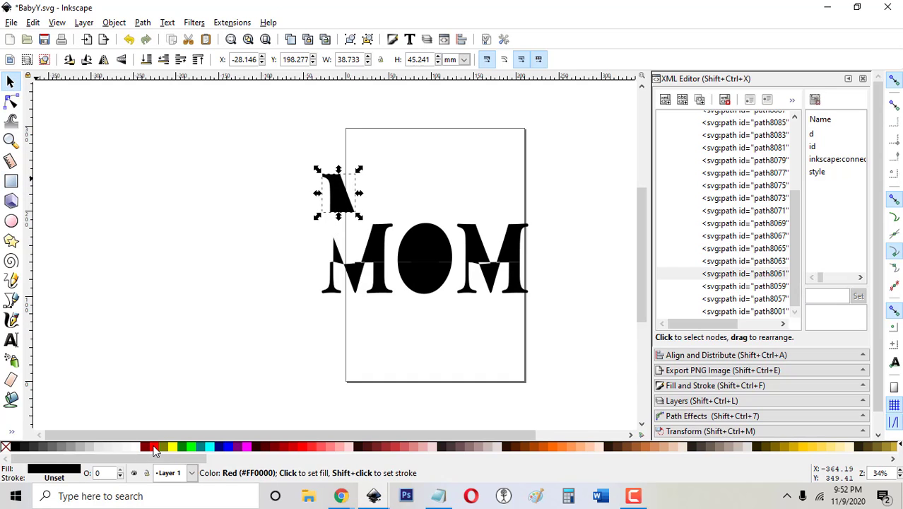
Give the lifted piece a red outline and thicken its stroke width in Stroke style
{"action": "left_click", "coordinate": [155, 451], "text": "shift"}
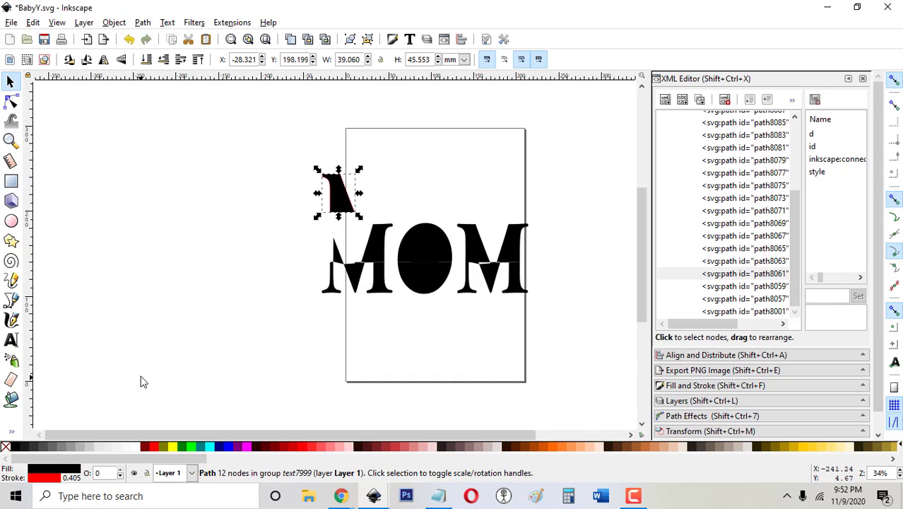
{"action": "left_click", "coordinate": [706, 386]}
{"action": "left_click", "coordinate": [767, 99]}
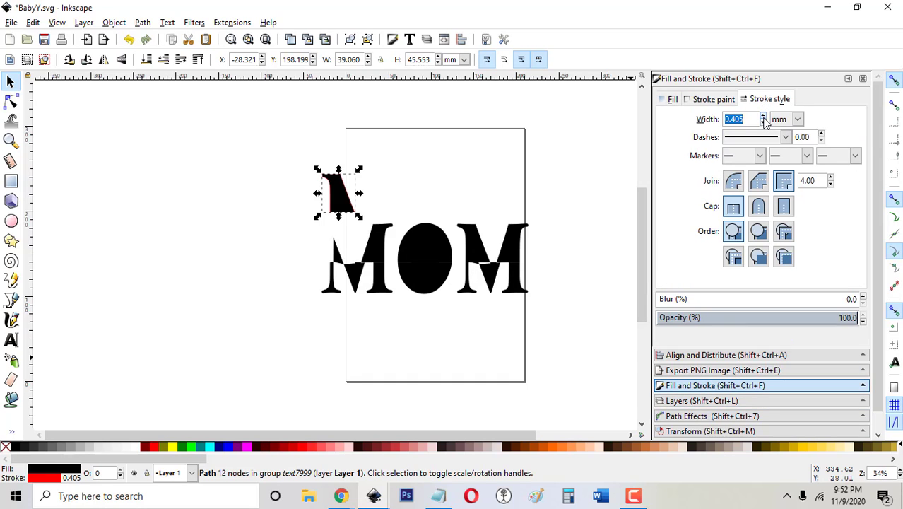
{"action": "left_click", "coordinate": [764, 117]}
{"action": "left_click", "coordinate": [764, 117]}
{"action": "left_click", "coordinate": [764, 117]}
{"action": "left_click", "coordinate": [764, 117]}
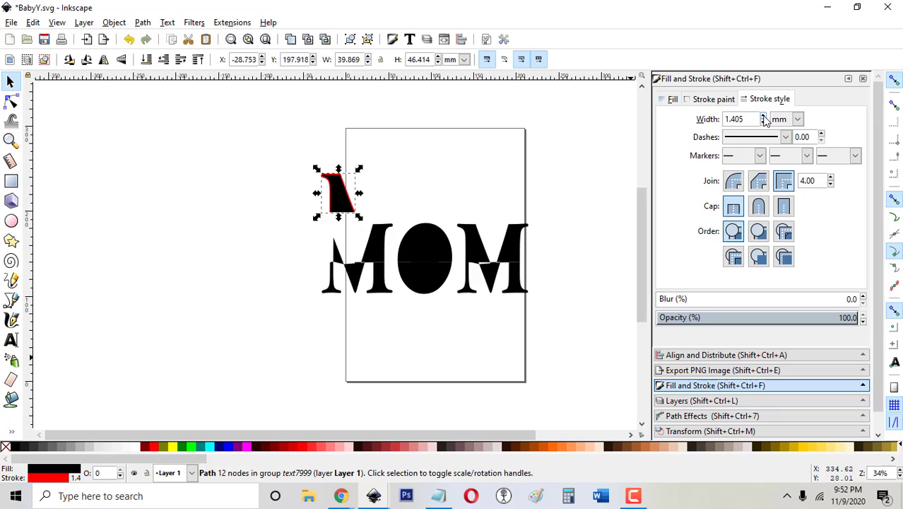
{"action": "left_click", "coordinate": [764, 117]}
{"action": "left_click", "coordinate": [764, 117]}
{"action": "left_click", "coordinate": [764, 117]}
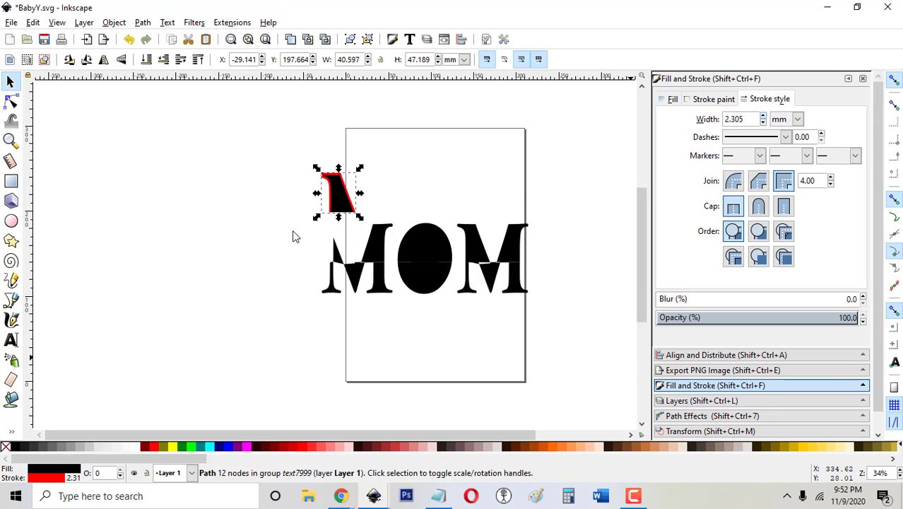
{"action": "key", "text": "Up"}
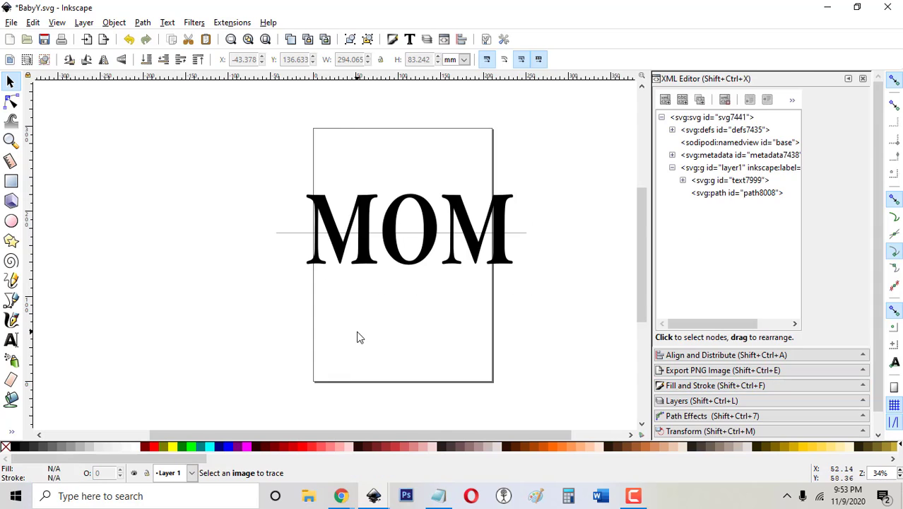
Delete the thin line and draw a black rectangle band across MOM's middle
{"action": "left_click", "coordinate": [282, 235]}
{"action": "key", "text": "Delete"}
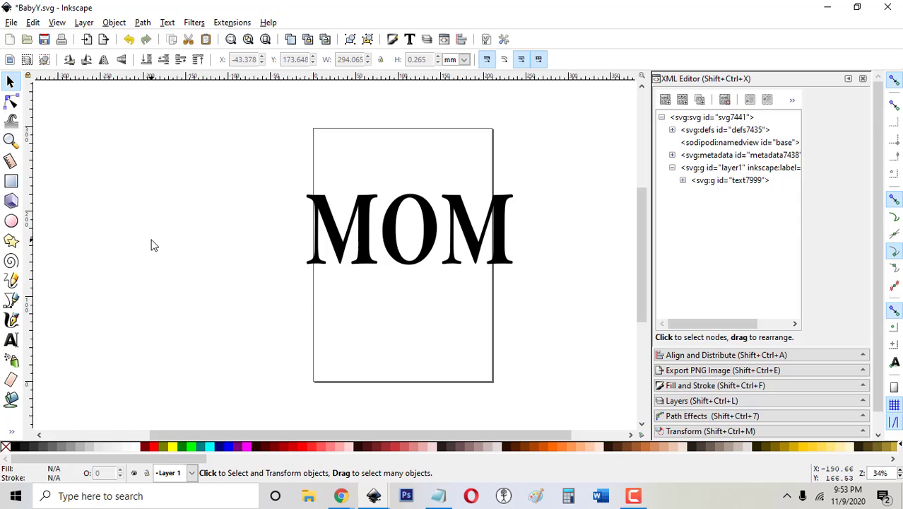
{"action": "left_click", "coordinate": [10, 181]}
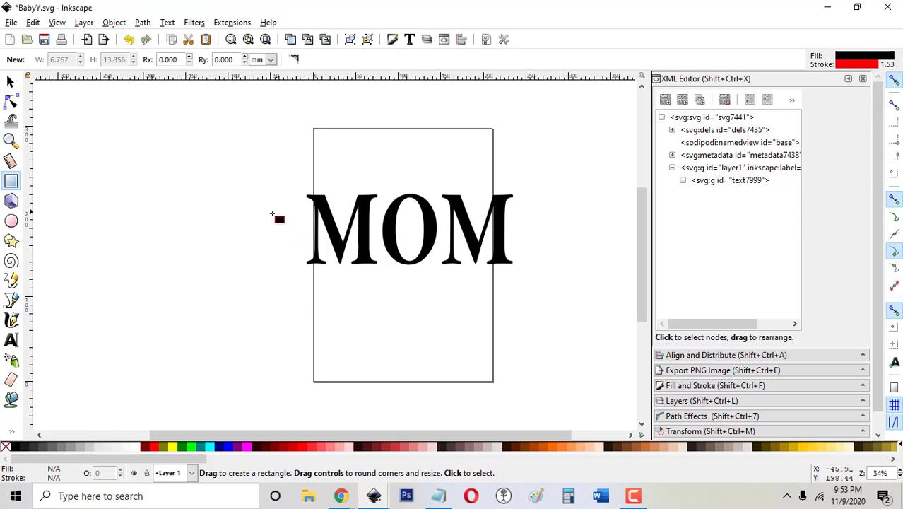
{"action": "left_click_drag", "start_coordinate": [294, 215], "coordinate": [528, 244]}
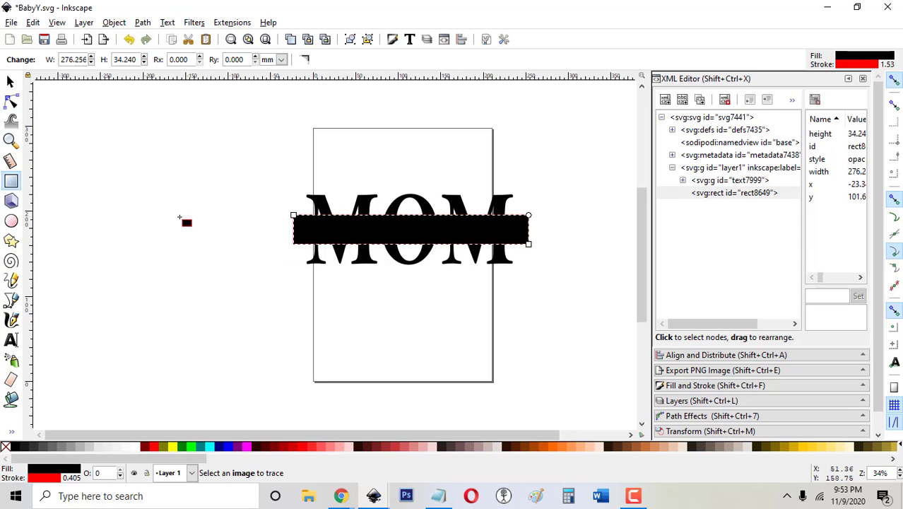
Subtract the band from MOM with Path > Difference
{"action": "left_click", "coordinate": [10, 101]}
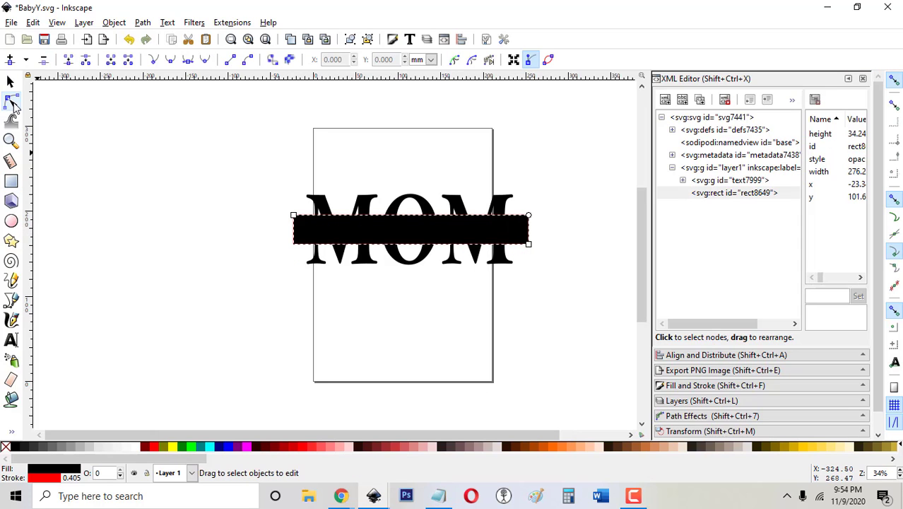
{"action": "left_click", "coordinate": [322, 209], "text": "shift"}
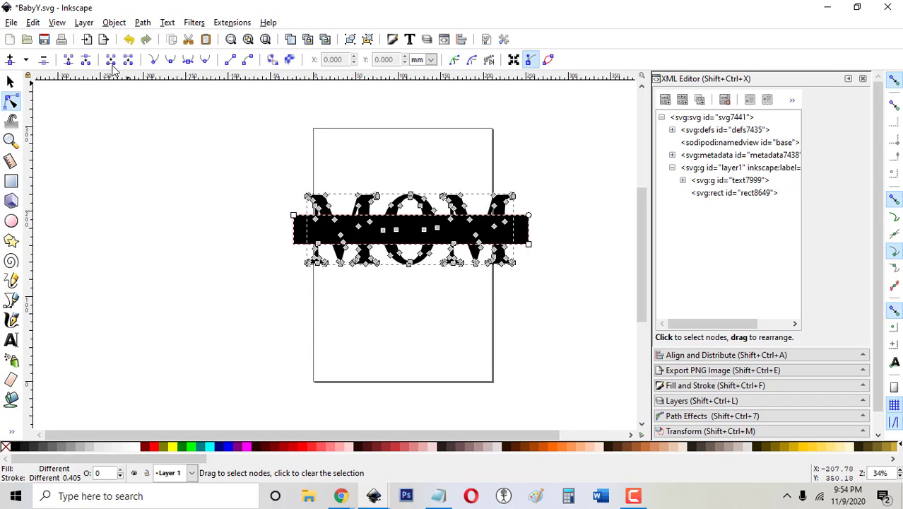
{"action": "left_click", "coordinate": [139, 24]}
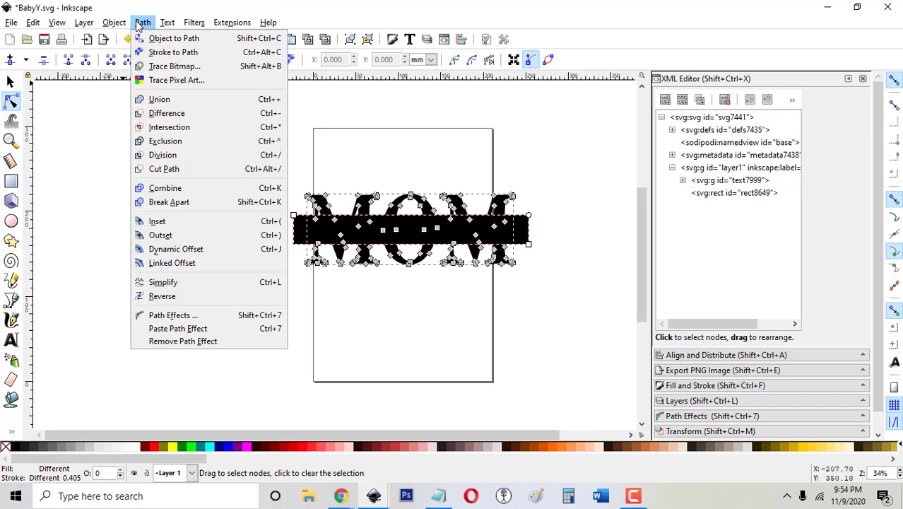
{"action": "left_click", "coordinate": [169, 118]}
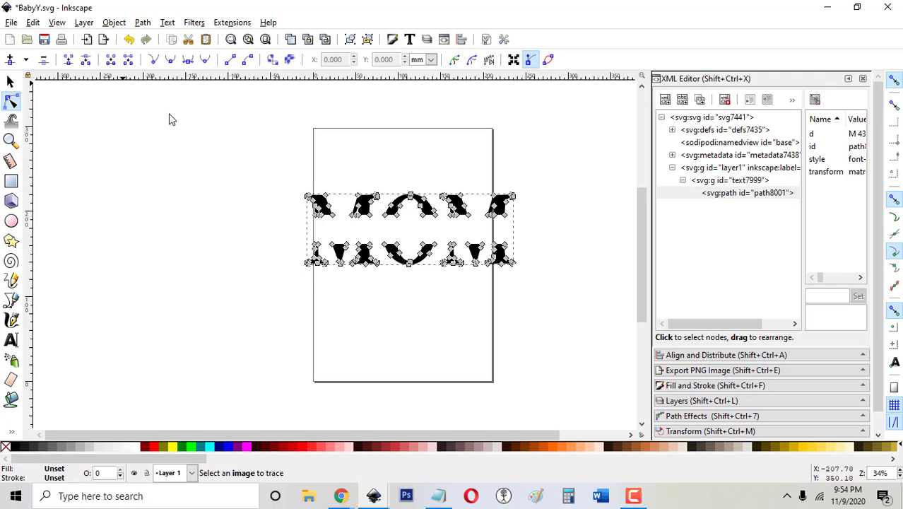
{"action": "left_click", "coordinate": [220, 304]}
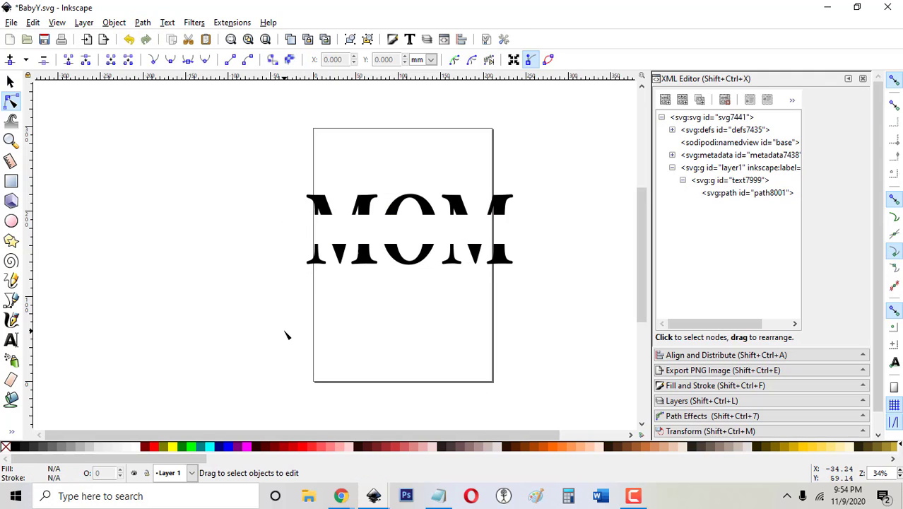
Break MOM apart into pieces and outline the first M's top-left piece in red
{"action": "left_click", "coordinate": [320, 205]}
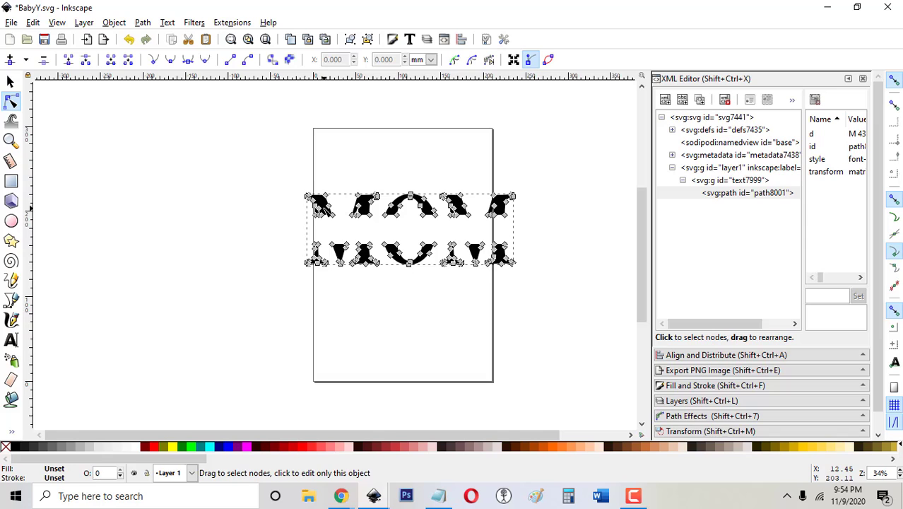
{"action": "left_click", "coordinate": [144, 22]}
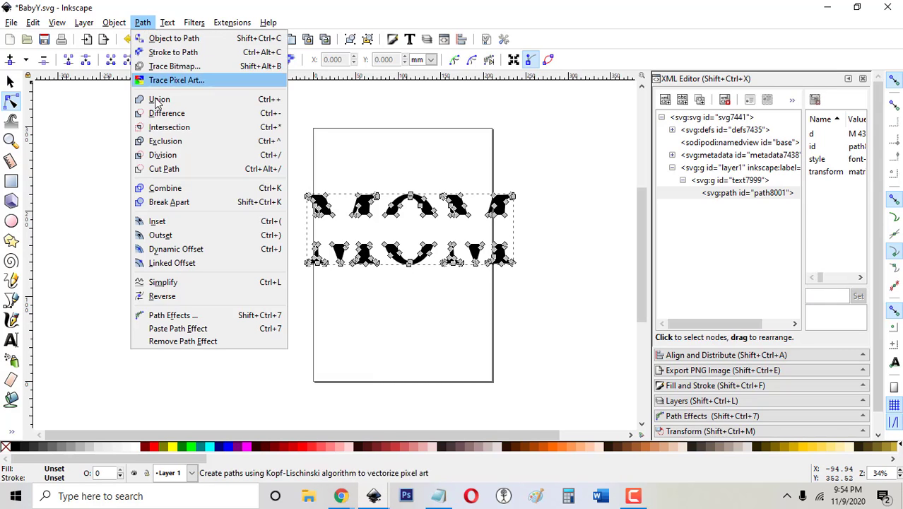
{"action": "left_click", "coordinate": [176, 201]}
{"action": "left_click", "coordinate": [318, 170]}
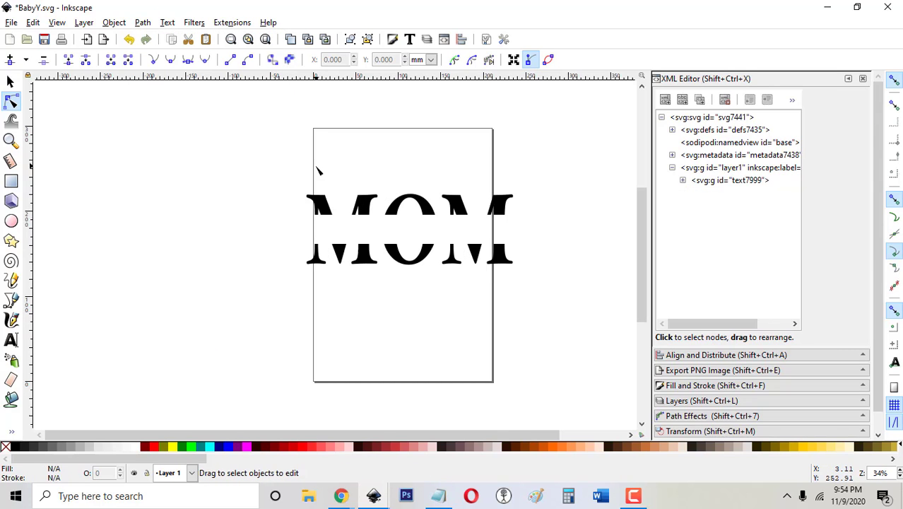
{"action": "left_click", "coordinate": [318, 203]}
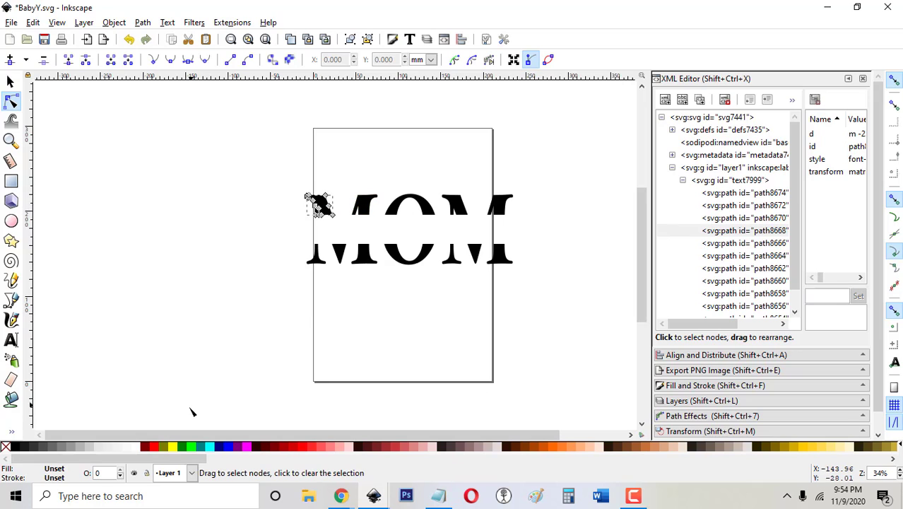
{"action": "left_click", "coordinate": [154, 451]}
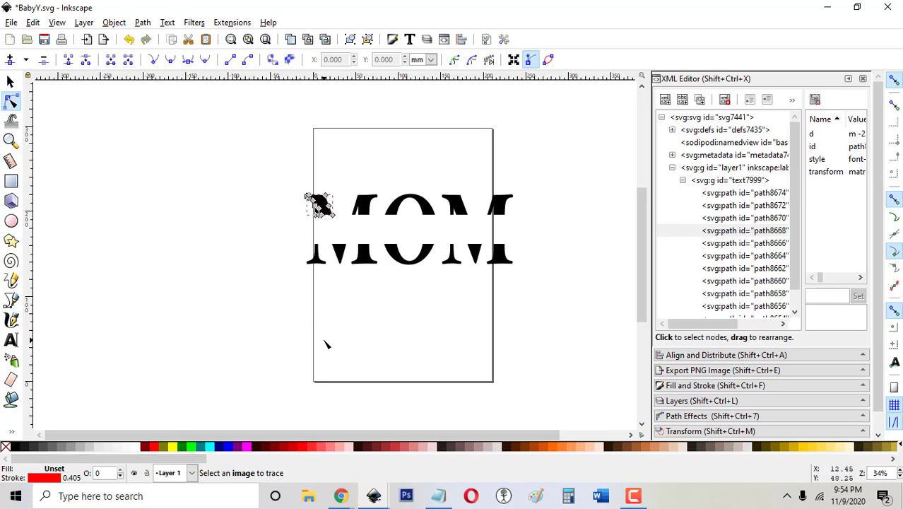
{"action": "left_click", "coordinate": [357, 314]}
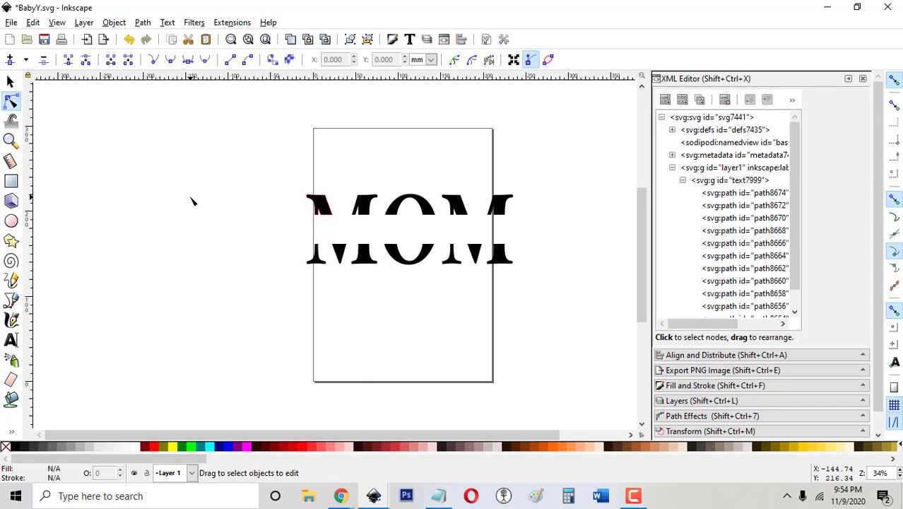
Undo back to the band and set its height to 0.05 mm
{"action": "key", "text": "ctrl+z"}
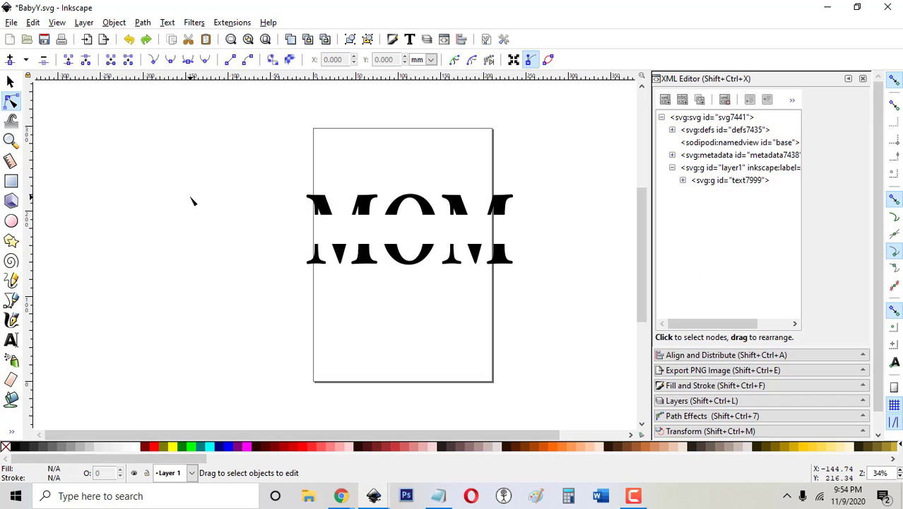
{"action": "key", "text": "ctrl+z"}
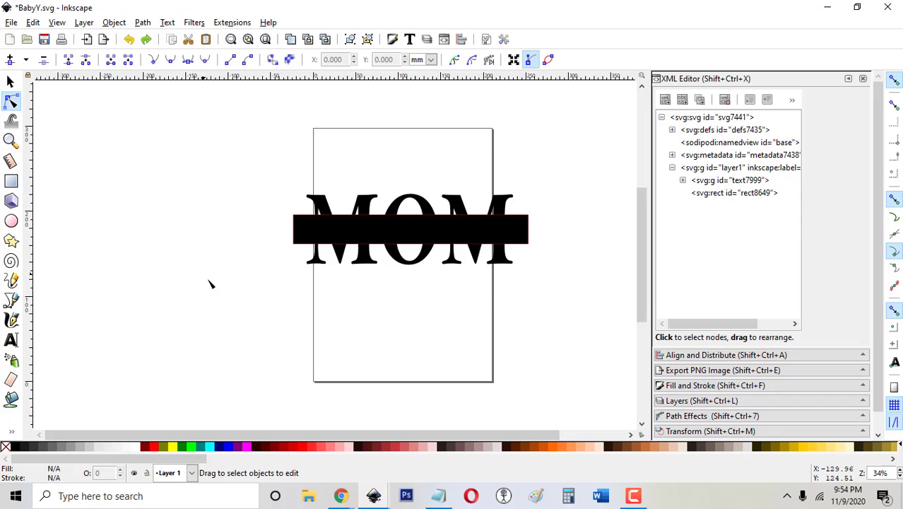
{"action": "left_click", "coordinate": [295, 229]}
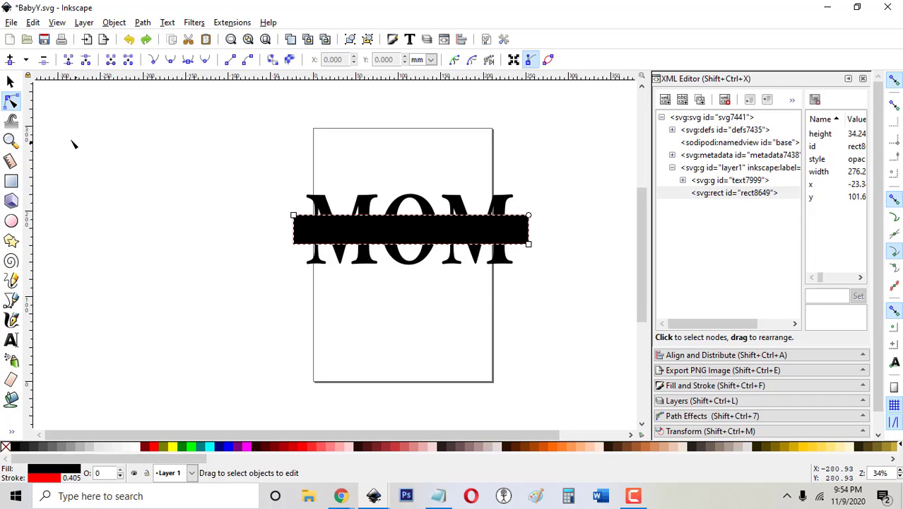
{"action": "left_click", "coordinate": [13, 84]}
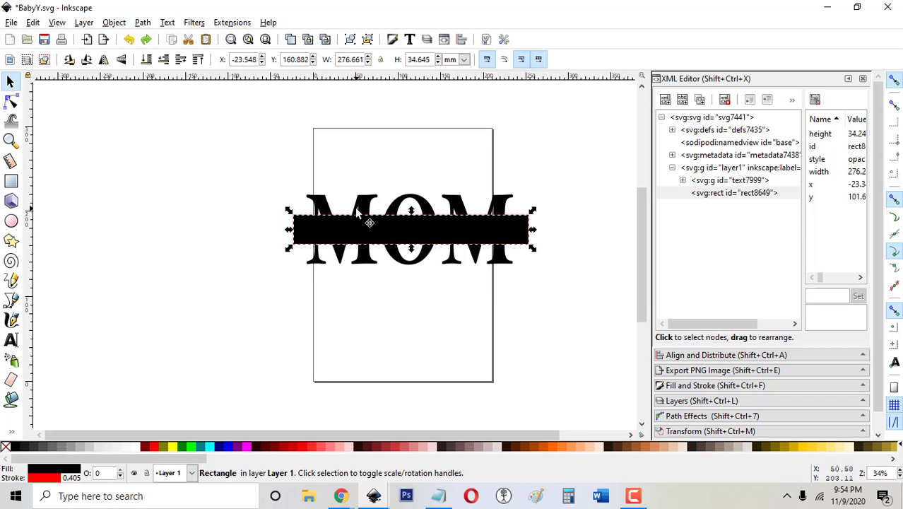
{"action": "left_click_drag", "start_coordinate": [433, 62], "coordinate": [409, 60]}
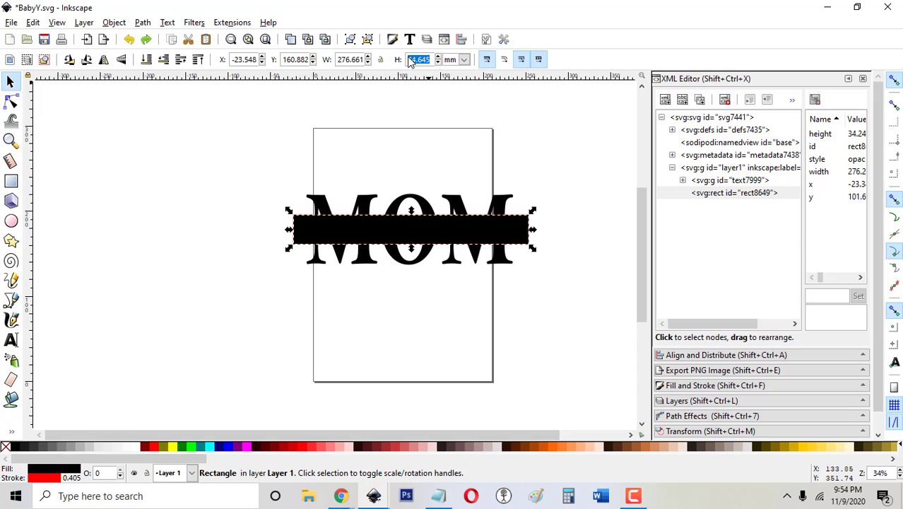
{"action": "key", "text": "BackSpace"}
{"action": "type", "text": ".05"}
{"action": "key", "text": "Return"}
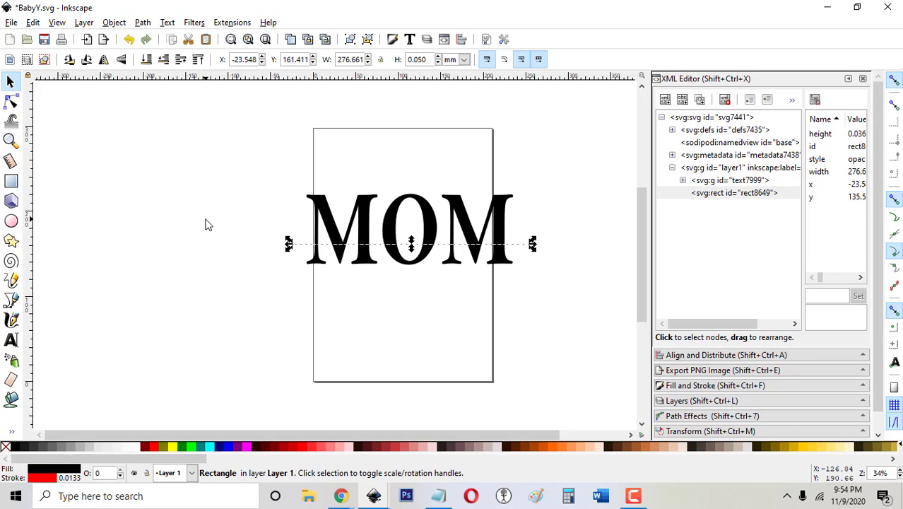
Nudge the thin bar up and subtract it from MOM with Path > Difference
{"action": "key", "text": "shift+Up"}
{"action": "key", "text": "shift+Up"}
{"action": "key", "text": "Up"}
{"action": "key", "text": "Up"}
{"action": "key", "text": "Up"}
{"action": "key", "text": "Up"}
{"action": "key", "text": "Up"}
{"action": "key", "text": "Up"}
{"action": "key", "text": "Up"}
{"action": "key", "text": "Up"}
{"action": "key", "text": "Up"}
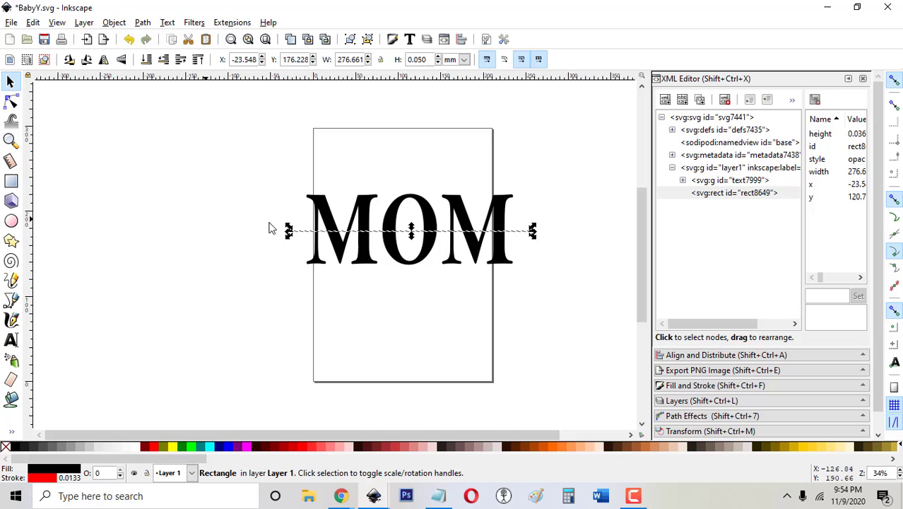
{"action": "left_click", "coordinate": [10, 101]}
{"action": "left_click", "coordinate": [321, 214], "text": "shift"}
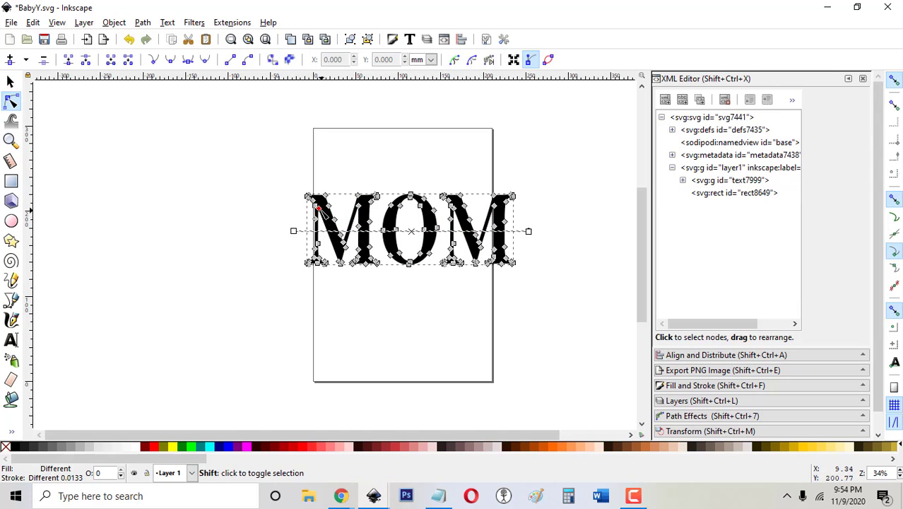
{"action": "left_click", "coordinate": [143, 23]}
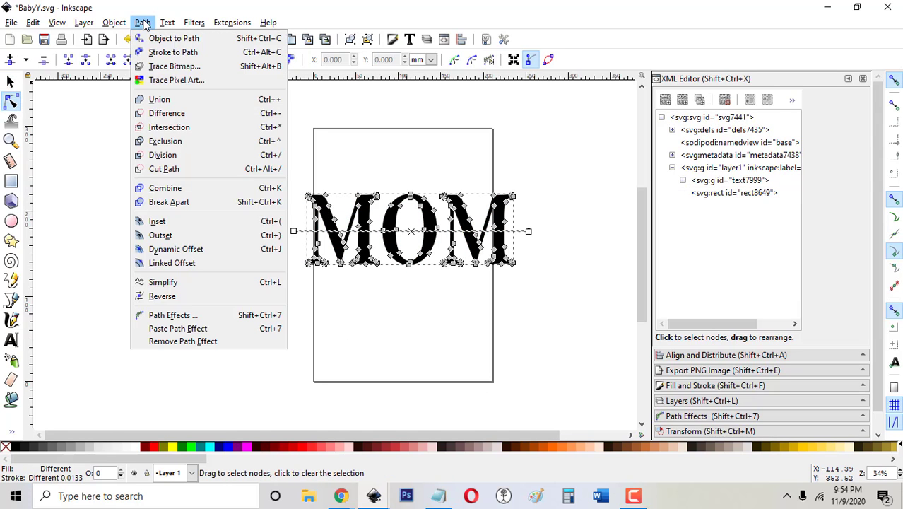
{"action": "left_click", "coordinate": [163, 113]}
{"action": "left_click", "coordinate": [240, 285]}
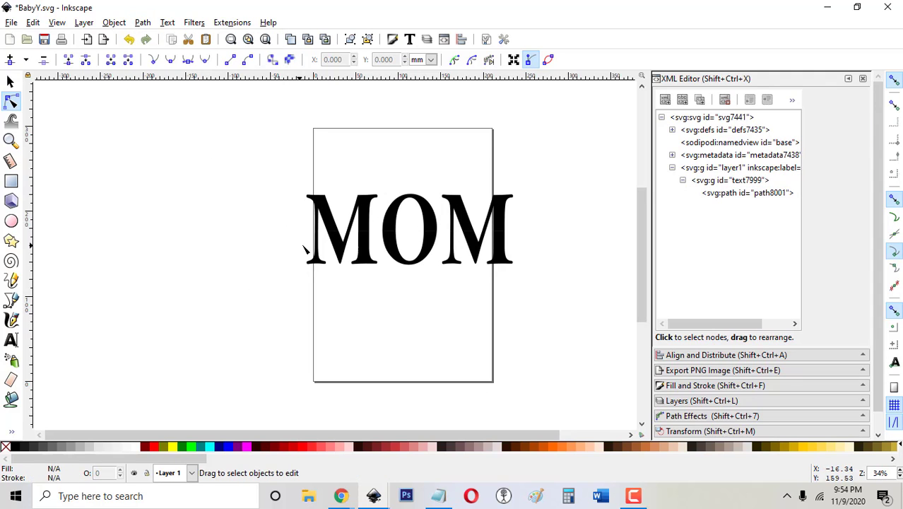
Break the sliced MOM apart and ungroup it into separate letter pieces
{"action": "left_click", "coordinate": [339, 249]}
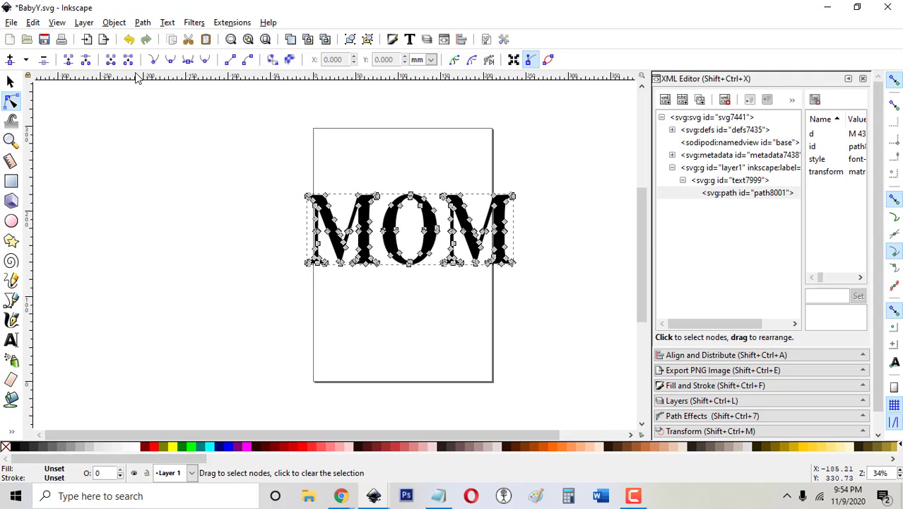
{"action": "left_click", "coordinate": [143, 23]}
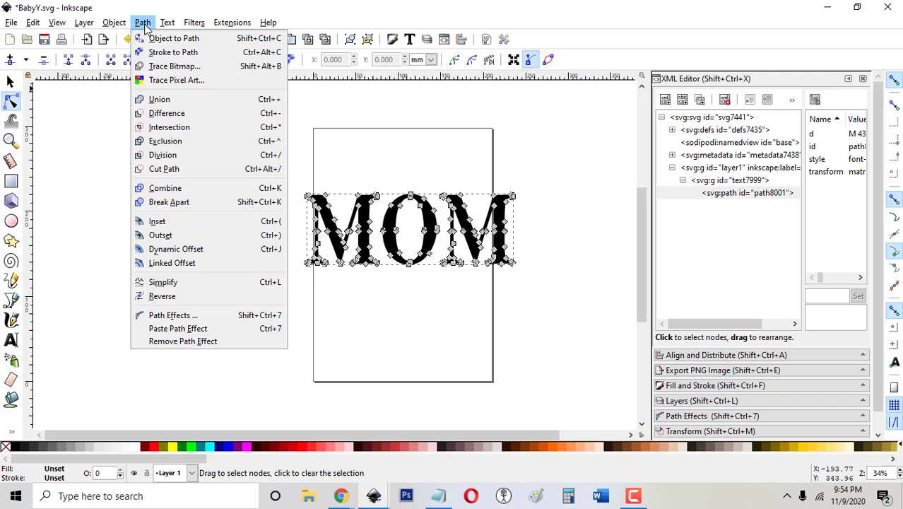
{"action": "left_click", "coordinate": [174, 202]}
{"action": "left_click", "coordinate": [259, 254]}
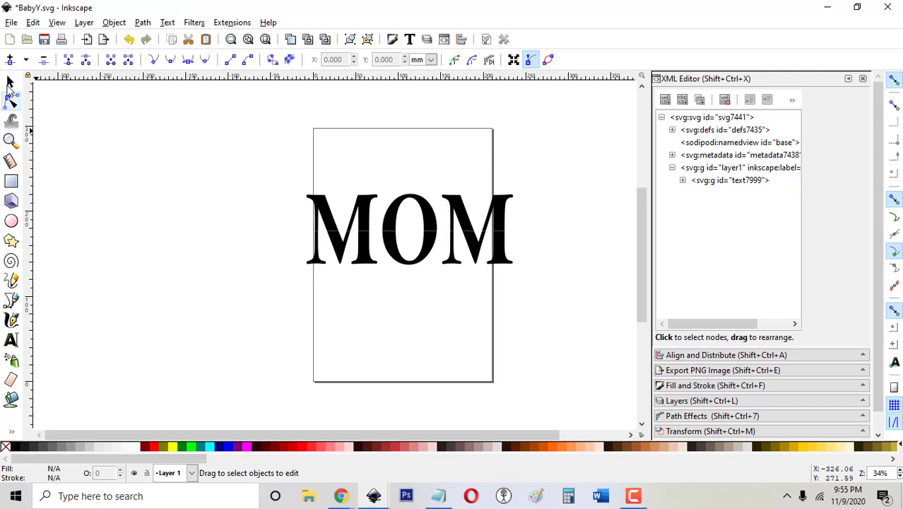
{"action": "left_click", "coordinate": [10, 82]}
{"action": "left_click_drag", "start_coordinate": [554, 293], "coordinate": [277, 222]}
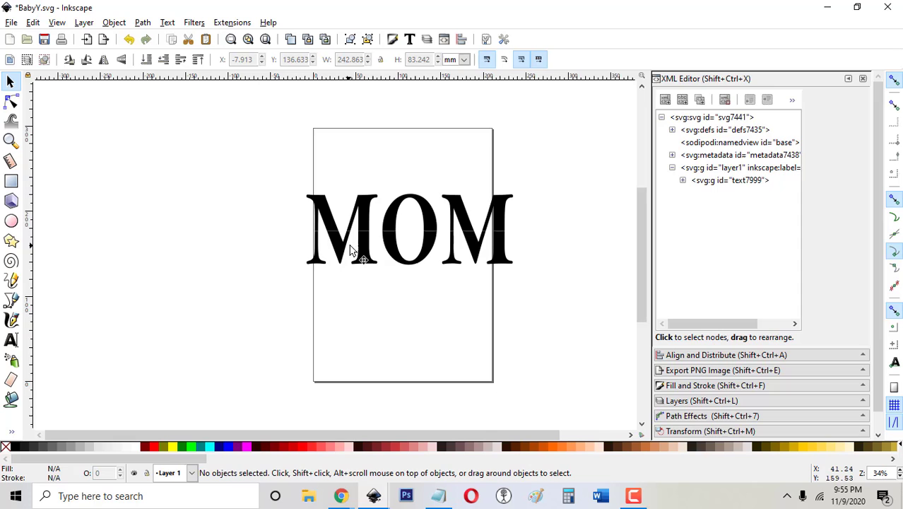
{"action": "left_click", "coordinate": [330, 268]}
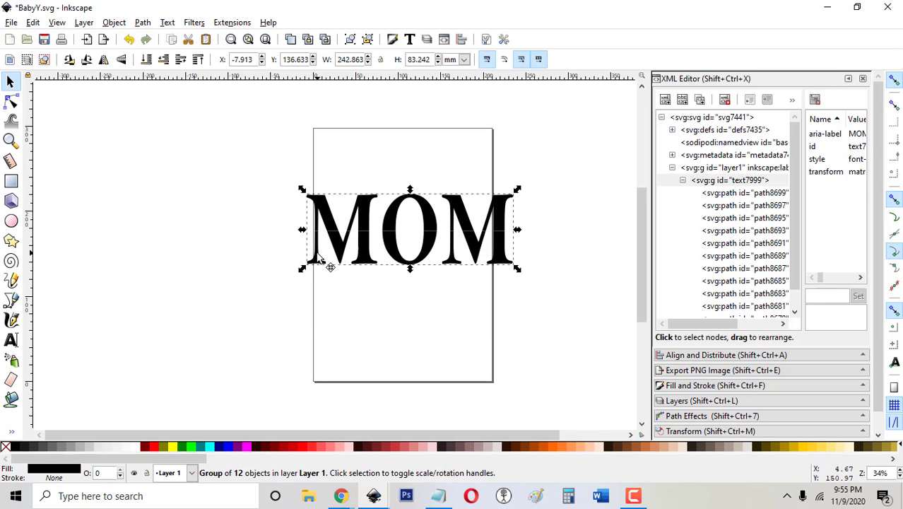
{"action": "left_click", "coordinate": [108, 26]}
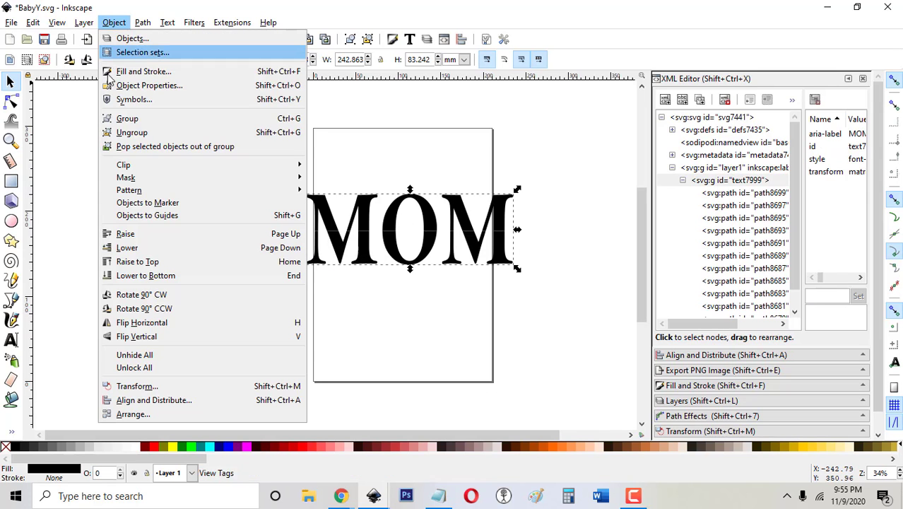
{"action": "left_click", "coordinate": [117, 132]}
{"action": "left_click", "coordinate": [558, 304]}
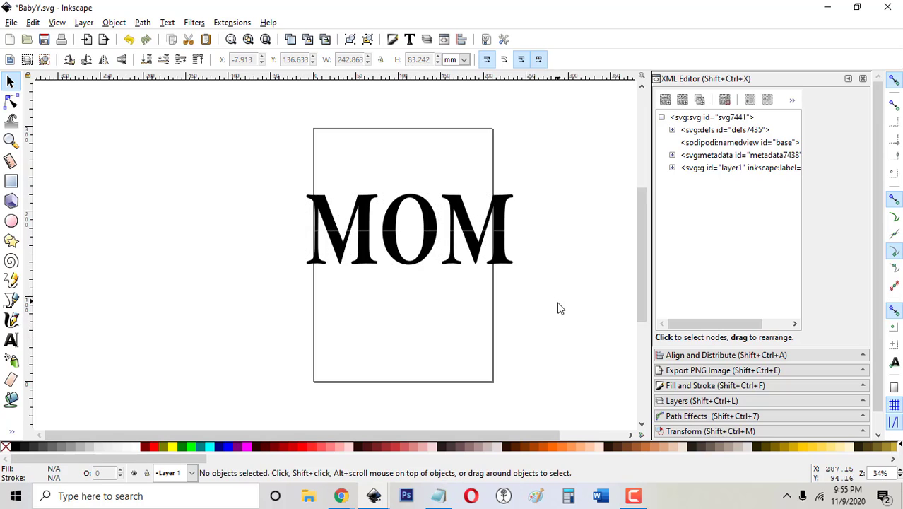
Move MOM's lower-half pieces down and give them a maroon outline
{"action": "left_click_drag", "start_coordinate": [558, 304], "coordinate": [302, 239]}
{"action": "left_click_drag", "start_coordinate": [362, 256], "coordinate": [362, 274]}
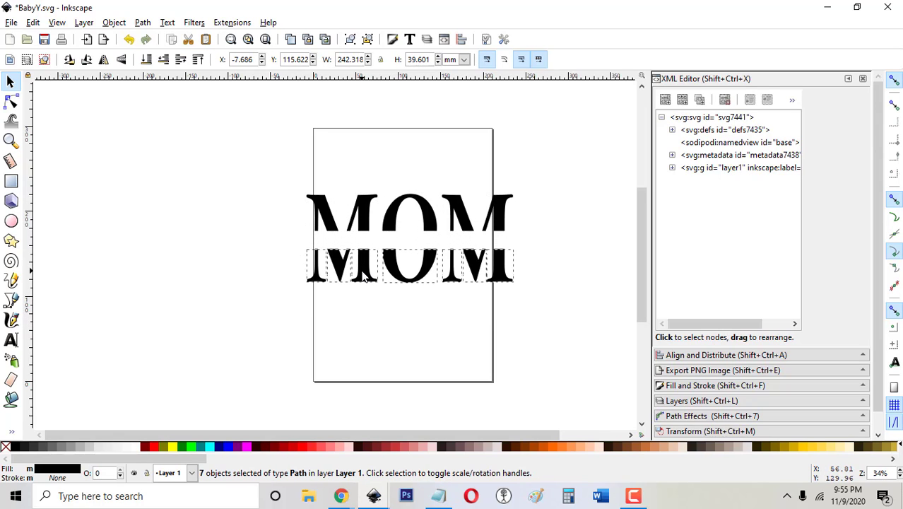
{"action": "left_click", "coordinate": [11, 103]}
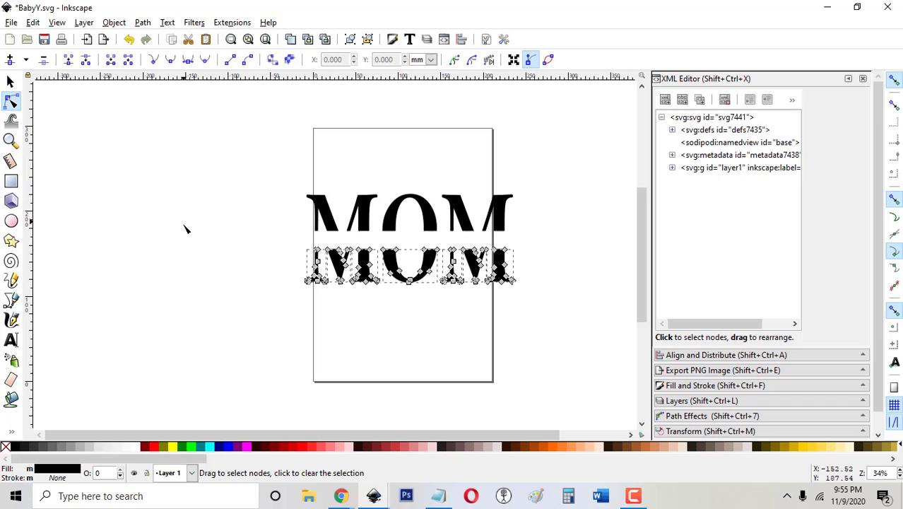
{"action": "left_click", "coordinate": [148, 447], "text": "shift"}
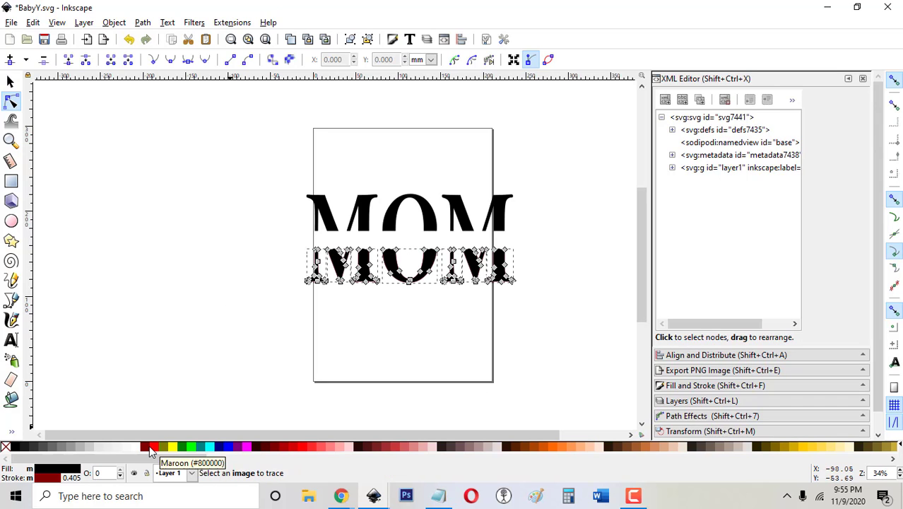
{"action": "left_click", "coordinate": [528, 273]}
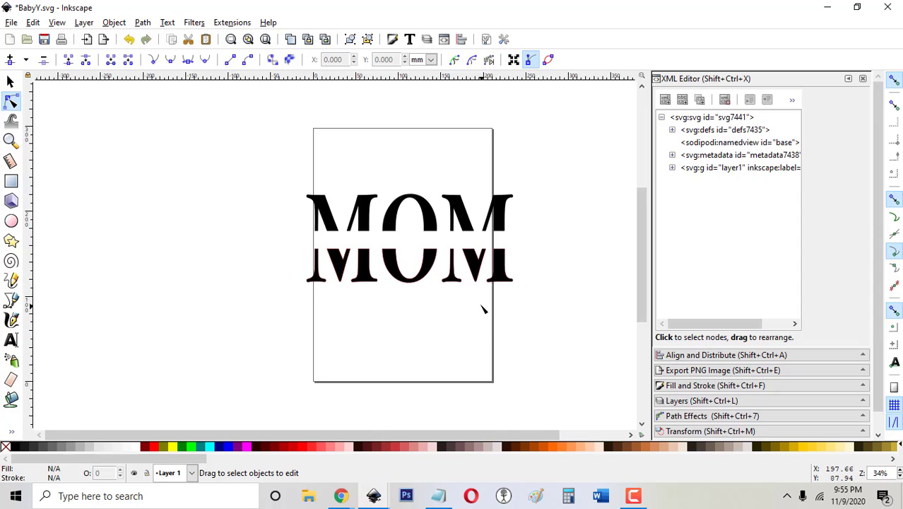
Select MOM's lower pieces, review their stroke style in Fill and Stroke, then deselect
{"action": "left_click", "coordinate": [10, 82]}
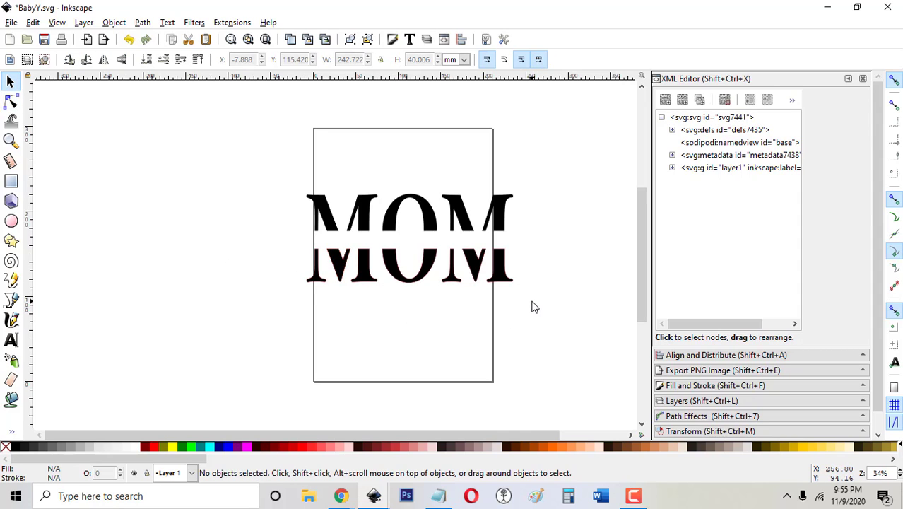
{"action": "left_click_drag", "start_coordinate": [532, 301], "coordinate": [243, 237]}
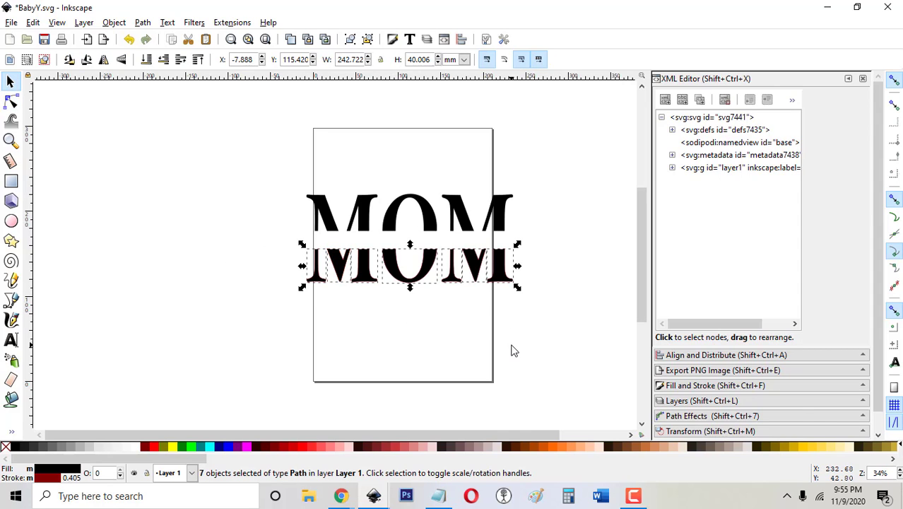
{"action": "left_click", "coordinate": [709, 386]}
{"action": "left_click", "coordinate": [763, 102]}
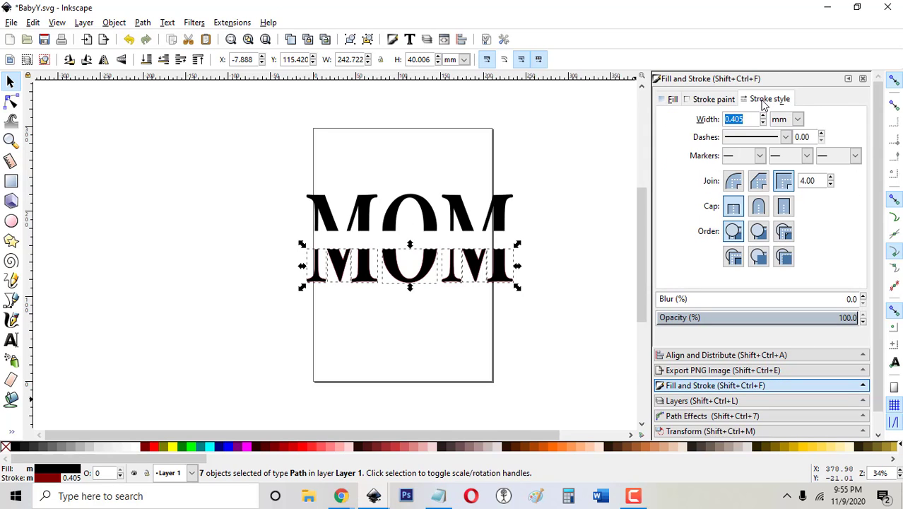
{"action": "scroll", "coordinate": [765, 119], "scroll_direction": "up", "scroll_amount": 12}
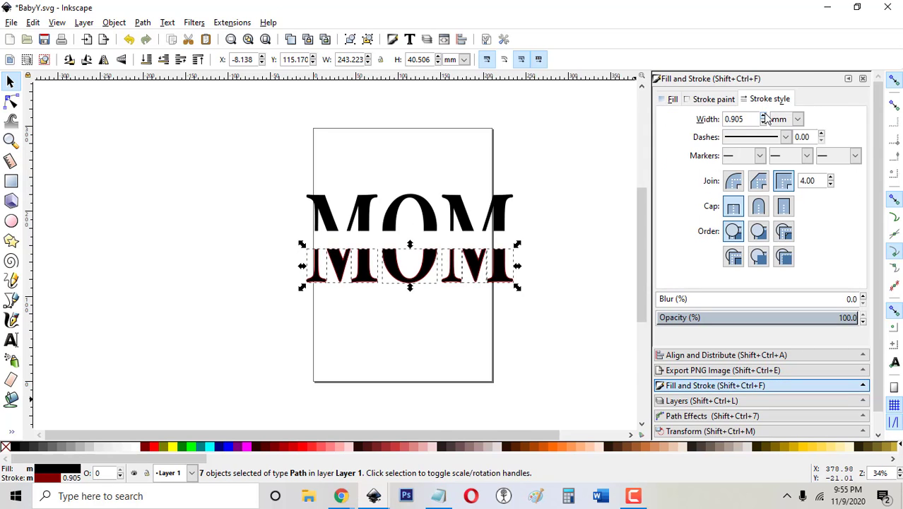
{"action": "scroll", "coordinate": [766, 118], "scroll_direction": "up", "scroll_amount": 7}
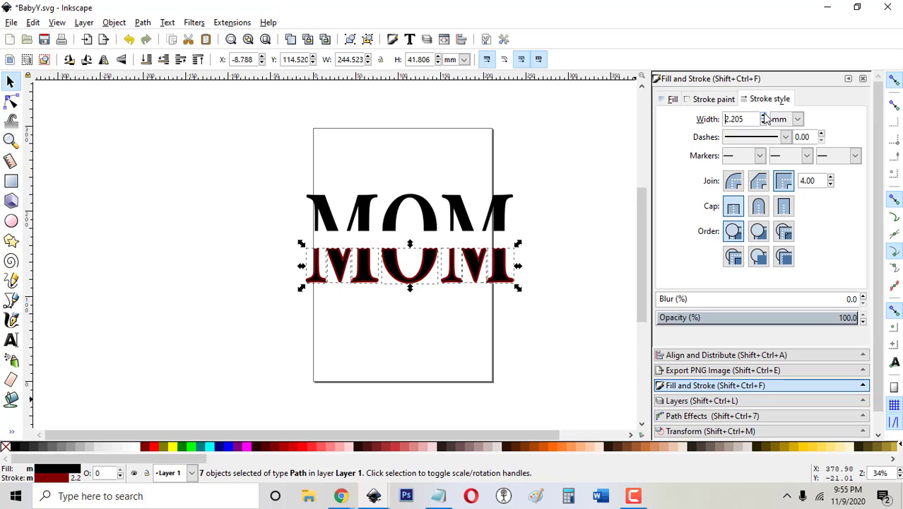
{"action": "left_click", "coordinate": [544, 309]}
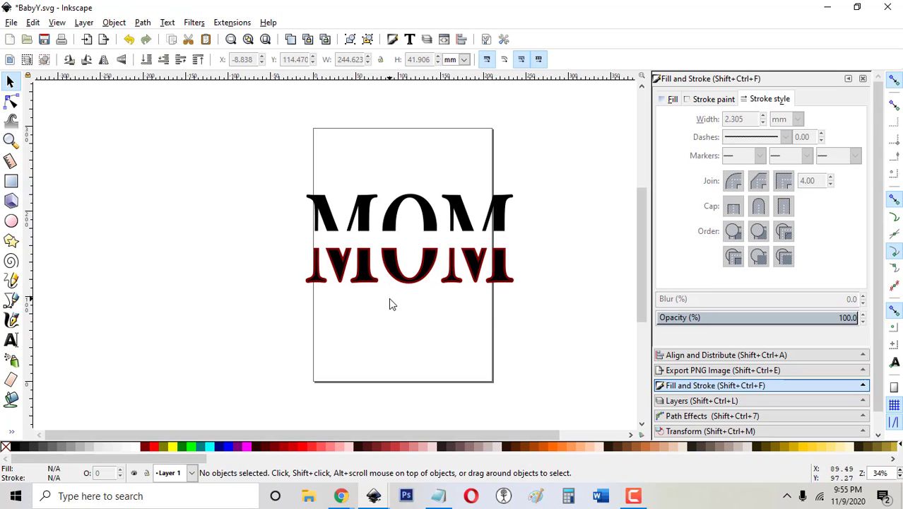
{"action": "left_click", "coordinate": [143, 23]}
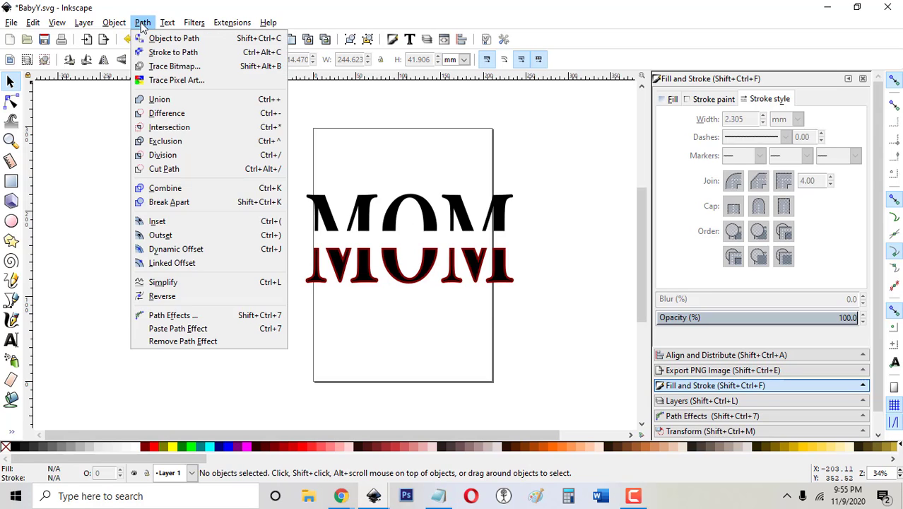
{"action": "left_click", "coordinate": [422, 363]}
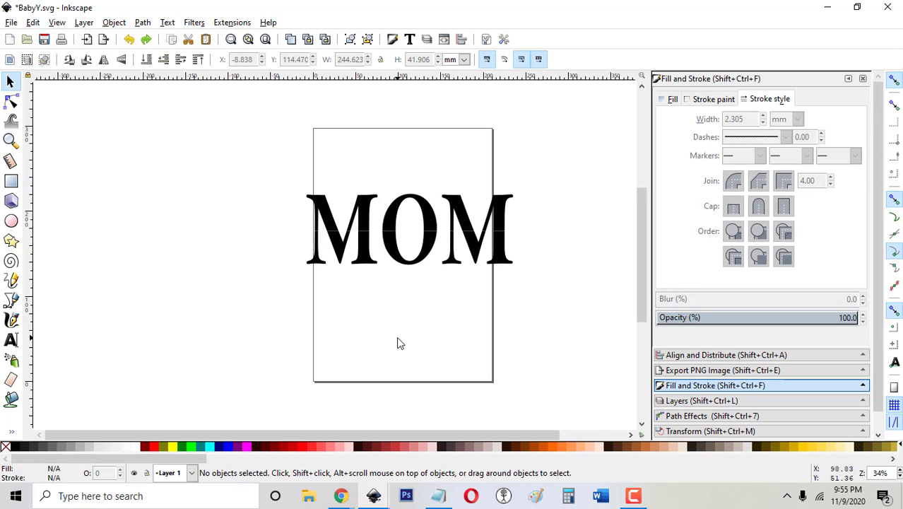
Restore the black bar and subtract it from MOM with Path > Difference to remove the middle band
{"action": "key", "text": "ctrl+z"}
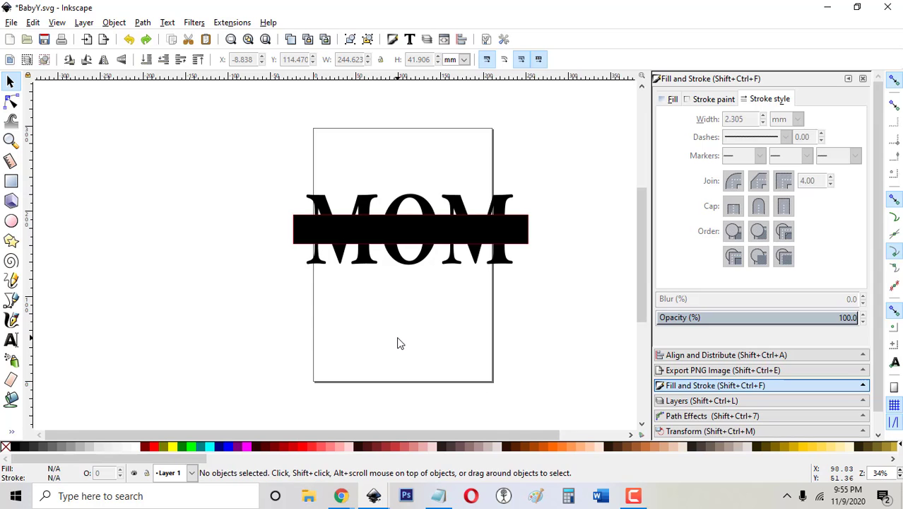
{"action": "left_click", "coordinate": [11, 101]}
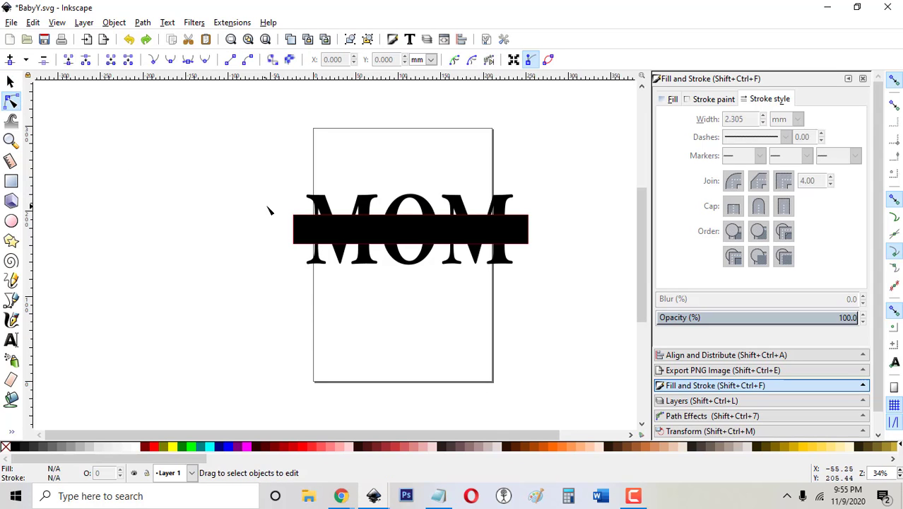
{"action": "key", "text": "ctrl+a"}
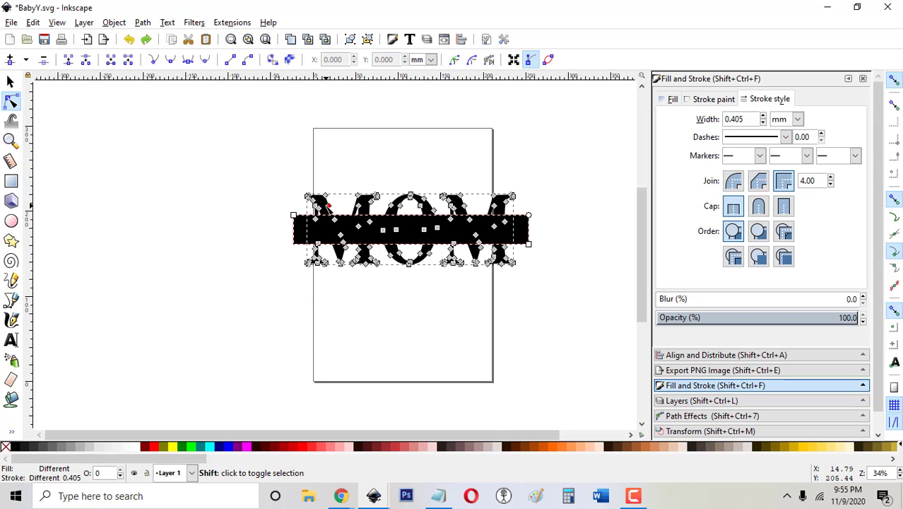
{"action": "left_click", "coordinate": [143, 23]}
{"action": "left_click", "coordinate": [167, 113]}
{"action": "key", "text": "Escape"}
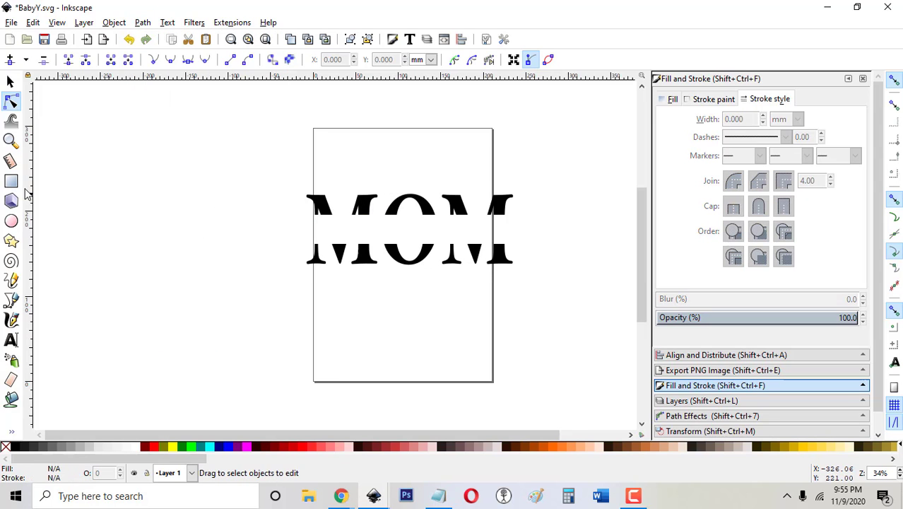
Draw a thin bar at the top of the gap, duplicate it to the bottom, and remove both outlines
{"action": "key", "text": "r"}
{"action": "left_click_drag", "start_coordinate": [295, 215], "coordinate": [525, 218]}
{"action": "left_click", "coordinate": [11, 81]}
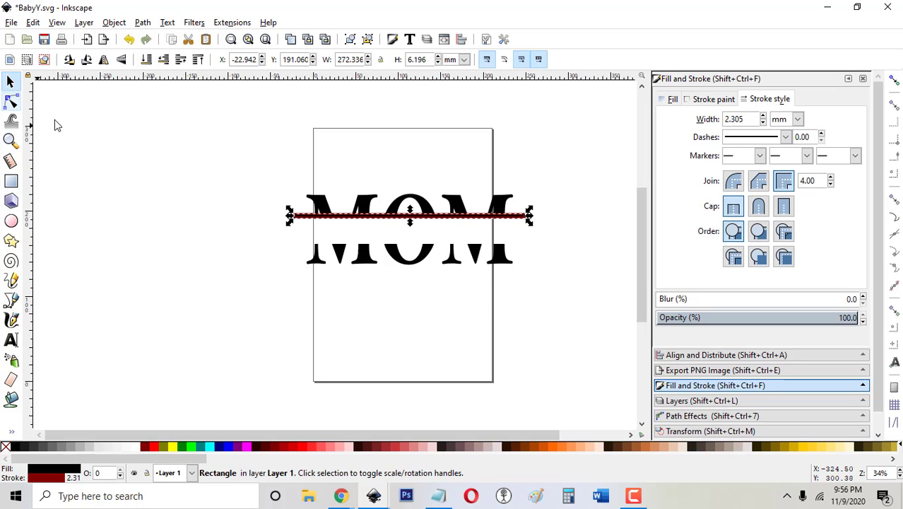
{"action": "key", "text": "Down"}
{"action": "key", "text": "Down"}
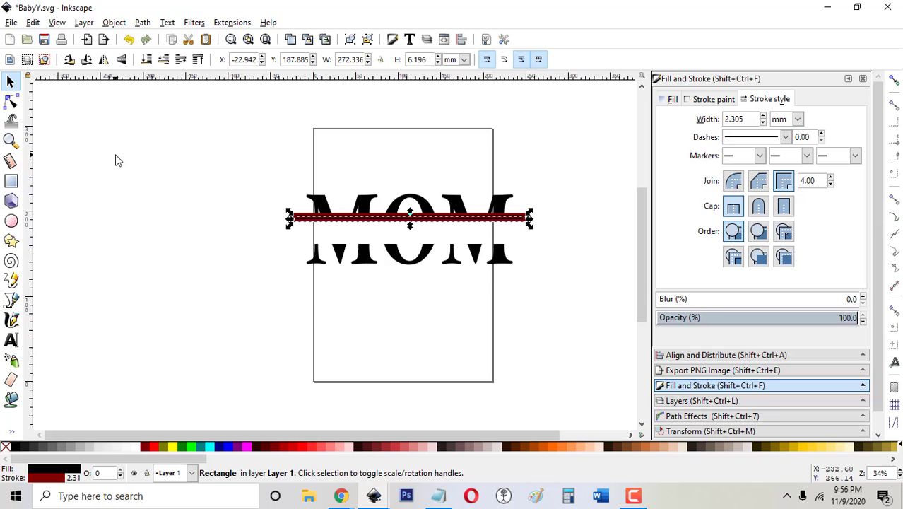
{"action": "key", "text": "ctrl+d"}
{"action": "key", "text": "Down"}
{"action": "key", "text": "Down"}
{"action": "key", "text": "Down"}
{"action": "key", "text": "Down"}
{"action": "key", "text": "Down"}
{"action": "key", "text": "Down"}
{"action": "key", "text": "Down"}
{"action": "key", "text": "Down"}
{"action": "key", "text": "Down"}
{"action": "key", "text": "Down"}
{"action": "key", "text": "Down"}
{"action": "key", "text": "Down"}
{"action": "key", "text": "Down"}
{"action": "key", "text": "Down"}
{"action": "key", "text": "Down"}
{"action": "key", "text": "Down"}
{"action": "key", "text": "Down"}
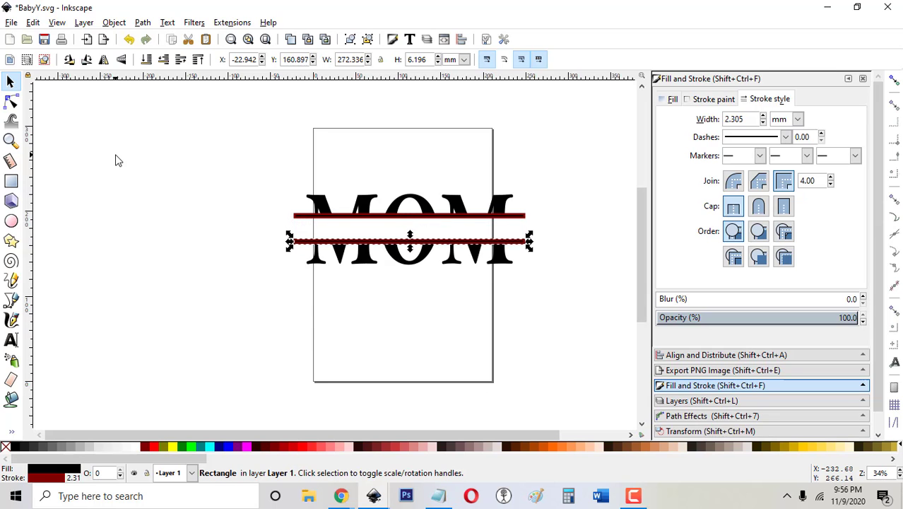
{"action": "key", "text": "alt+Down"}
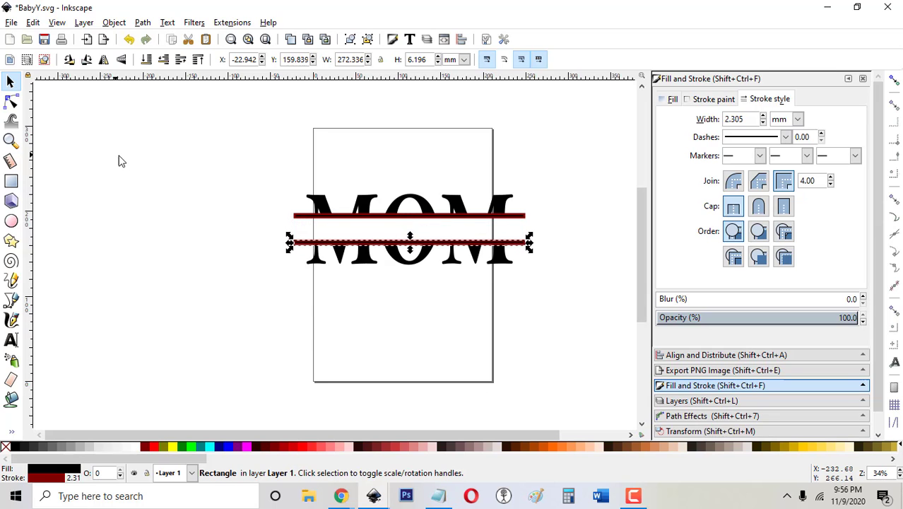
{"action": "left_click", "coordinate": [300, 221], "text": "shift"}
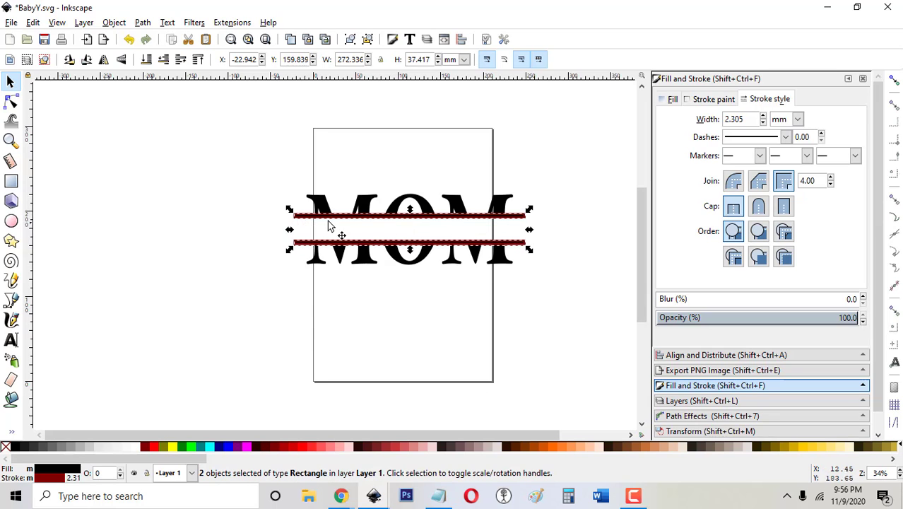
{"action": "left_click", "coordinate": [4, 447], "text": "shift"}
{"action": "left_click", "coordinate": [417, 338]}
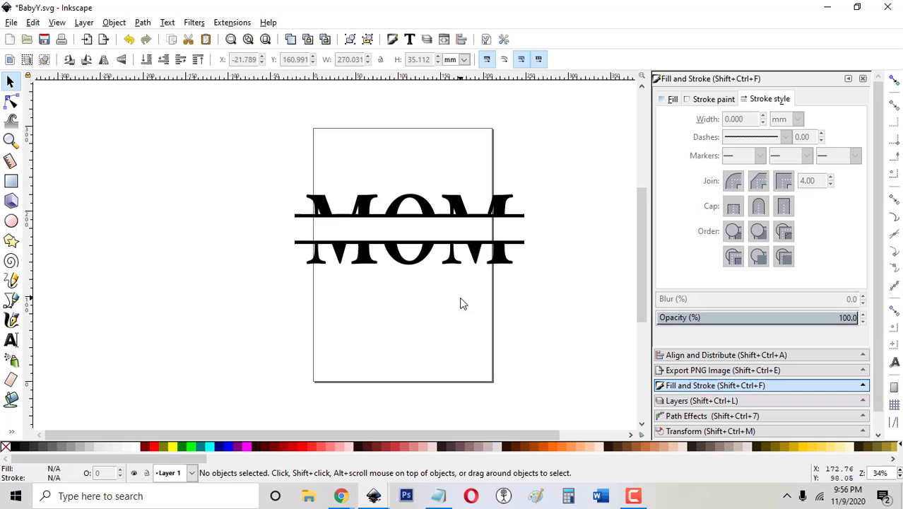
Add a text line left of MOM containing the couple's names
{"action": "left_click", "coordinate": [12, 339]}
{"action": "left_click", "coordinate": [274, 224]}
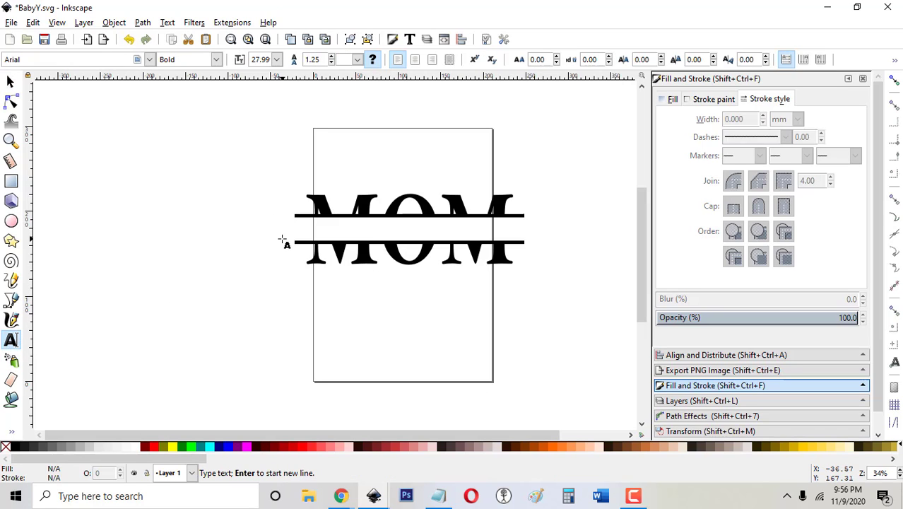
{"action": "type", "text": "Krystal &"}
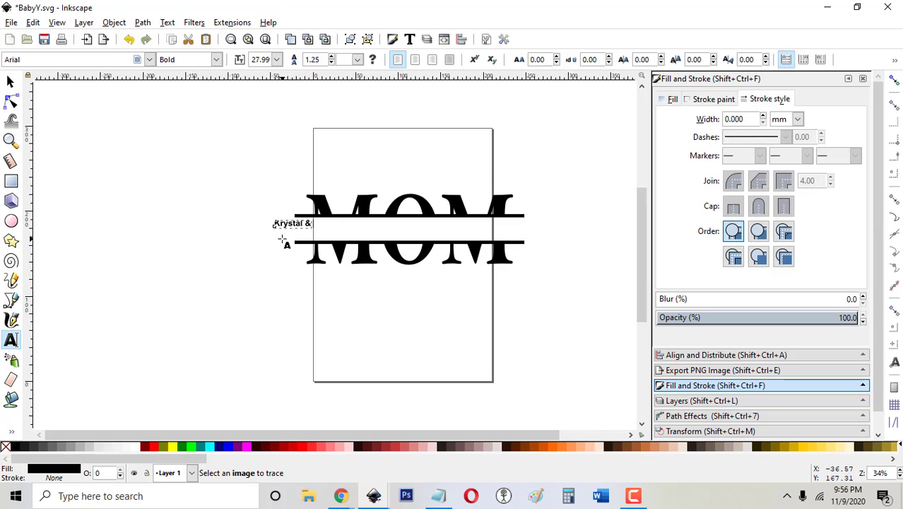
{"action": "type", "text": "Mikey"}
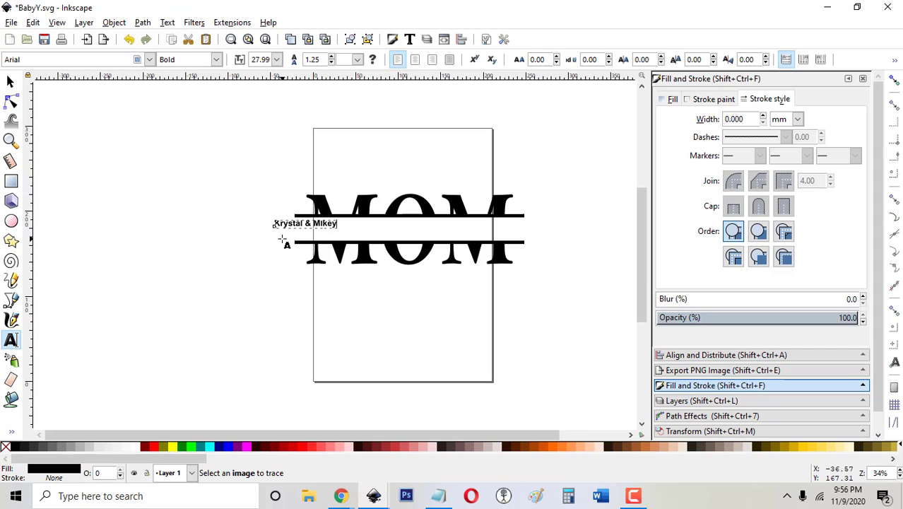
Move and stretch the names text to fit between the two bars
{"action": "left_click", "coordinate": [10, 81]}
{"action": "left_click_drag", "start_coordinate": [294, 228], "coordinate": [531, 246]}
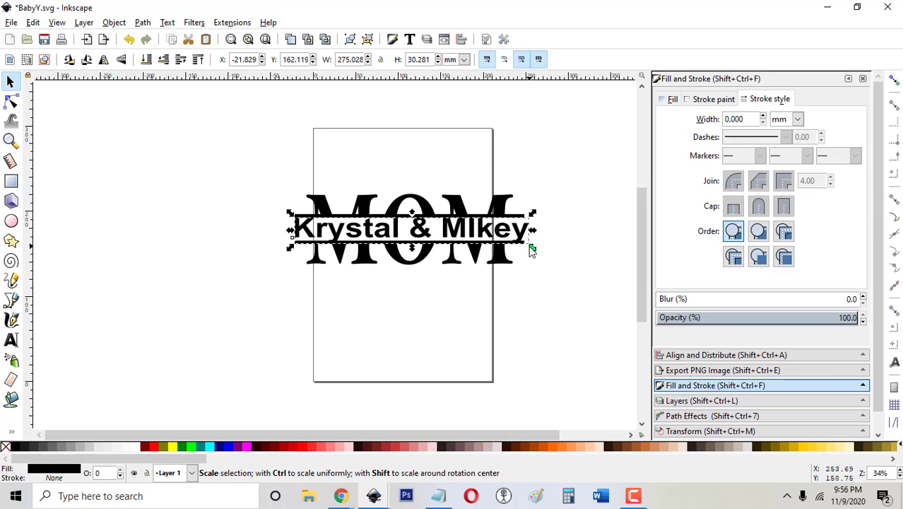
{"action": "left_click", "coordinate": [10, 339]}
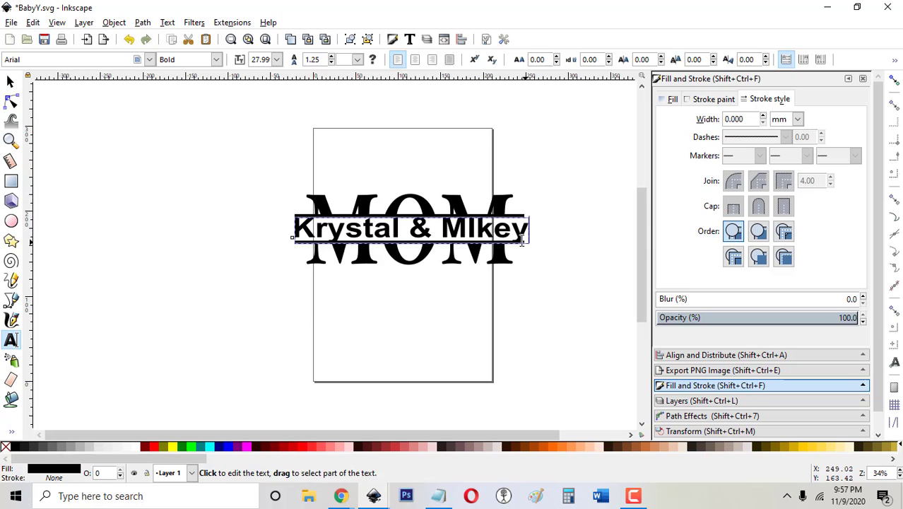